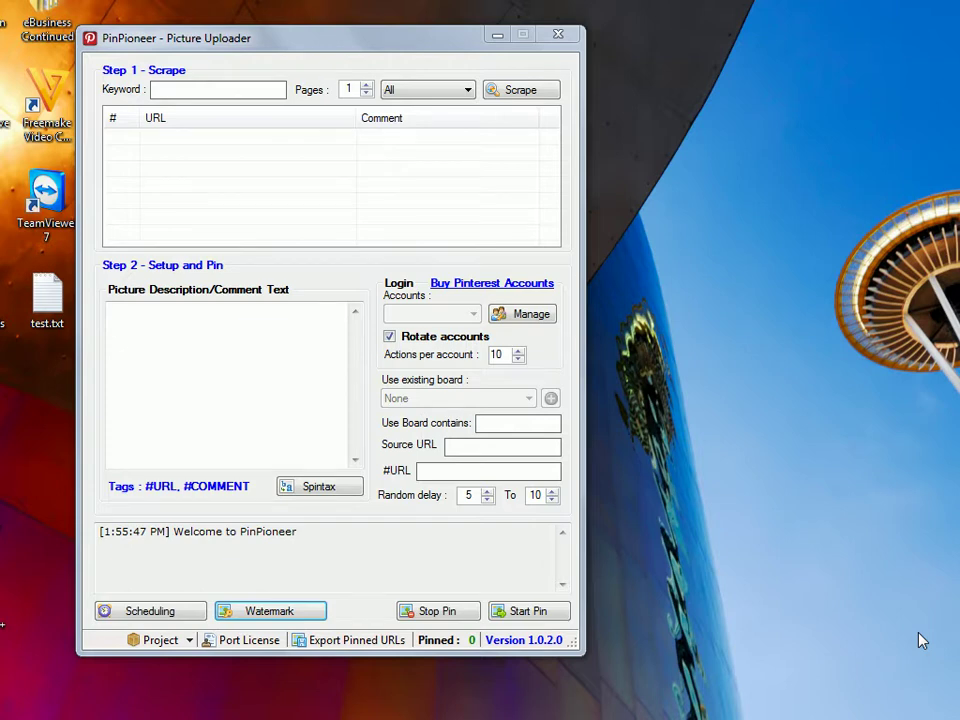
- Load Chrysanthemum.jpg, Desert.jpg and Hydrangeas.jpg from Sample Pictures into the Watermark tool
left_click(257, 614)
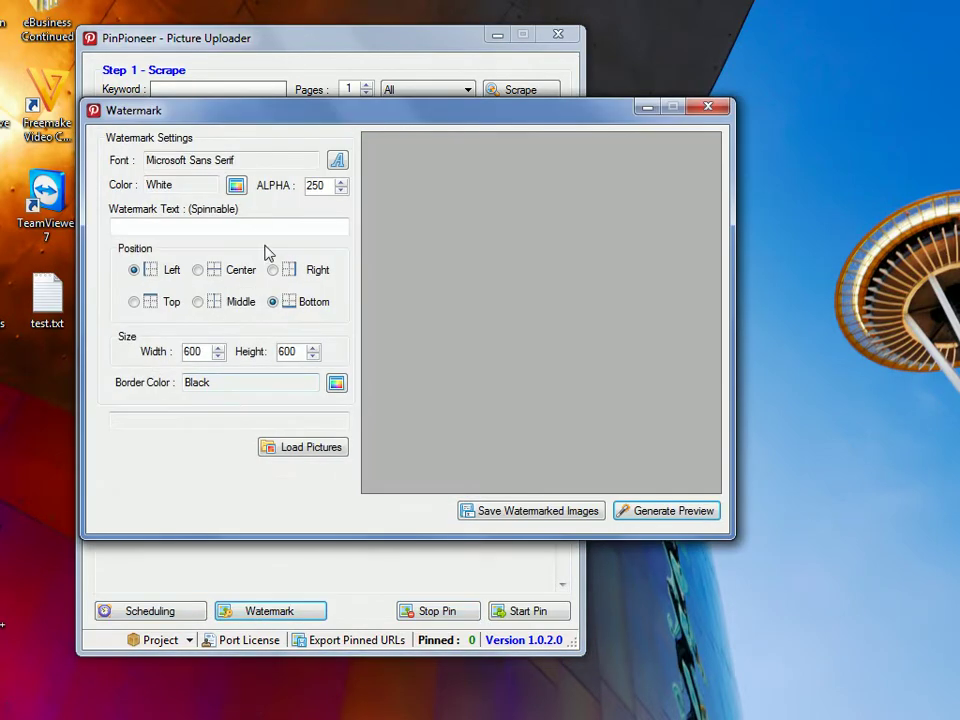
left_click(285, 452)
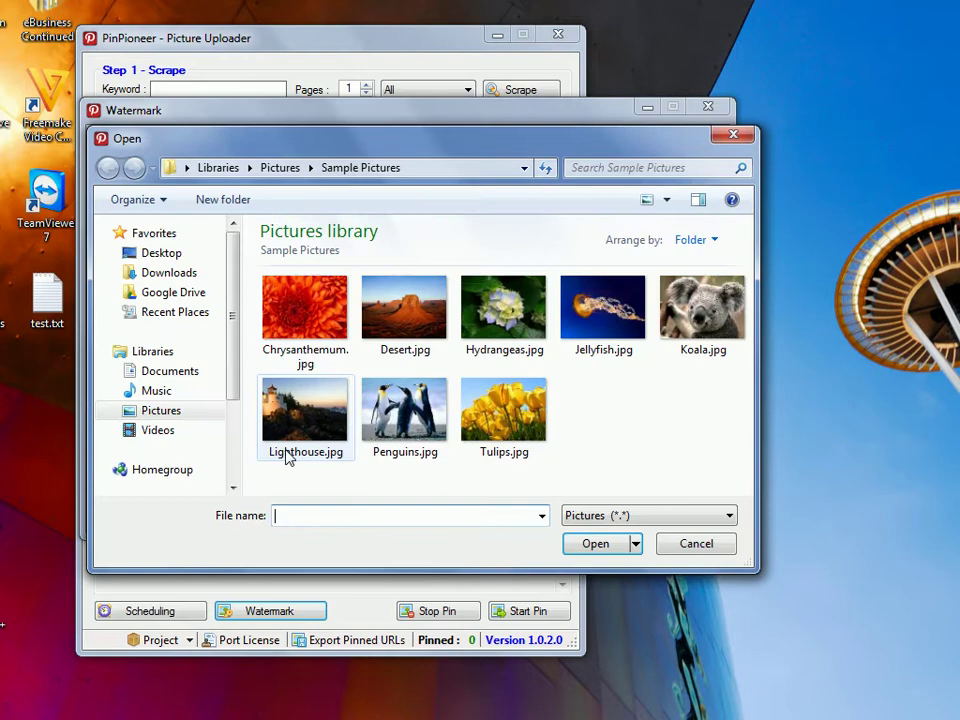
left_click(318, 320)
left_click(504, 310, "shift")
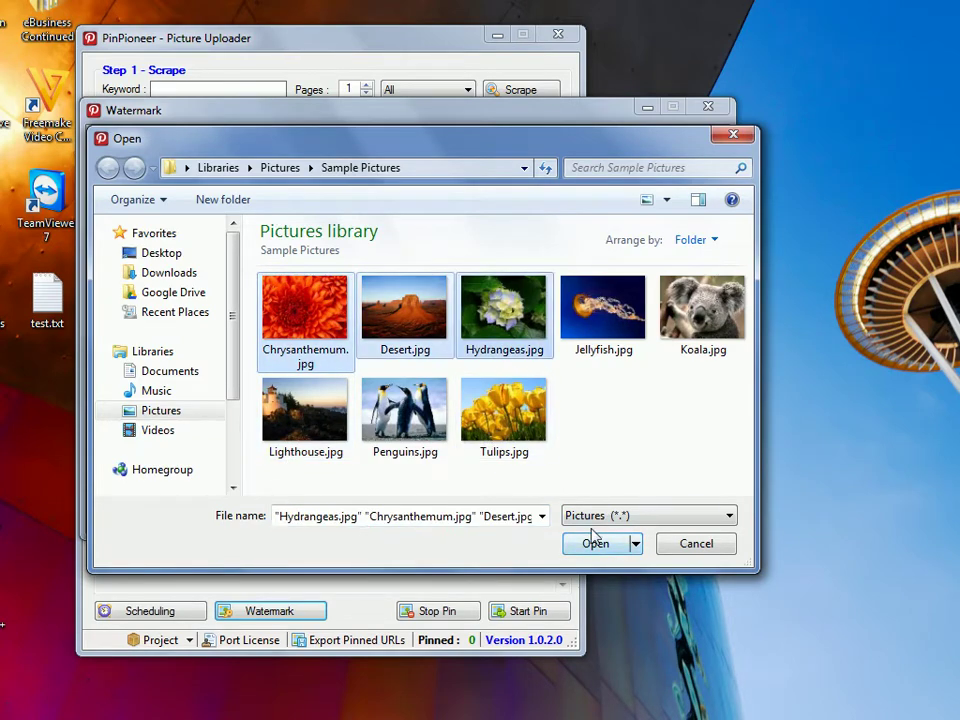
left_click(595, 541)
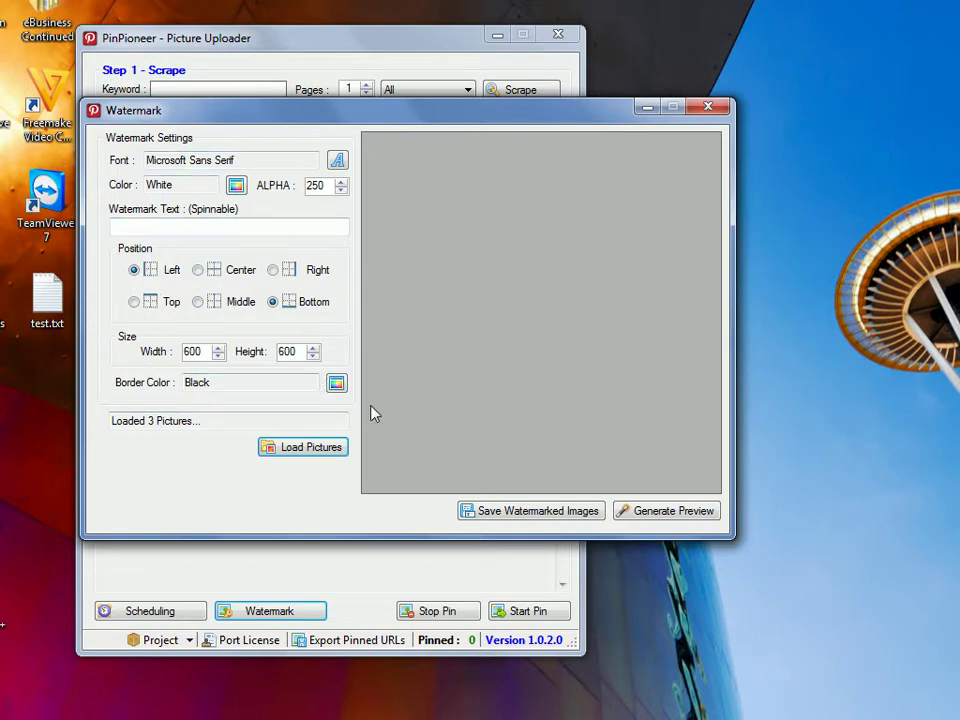
- Set the spinnable watermark text to {PinPioneer.com|Google.com|Chicks} and generate several previews
left_click(192, 226)
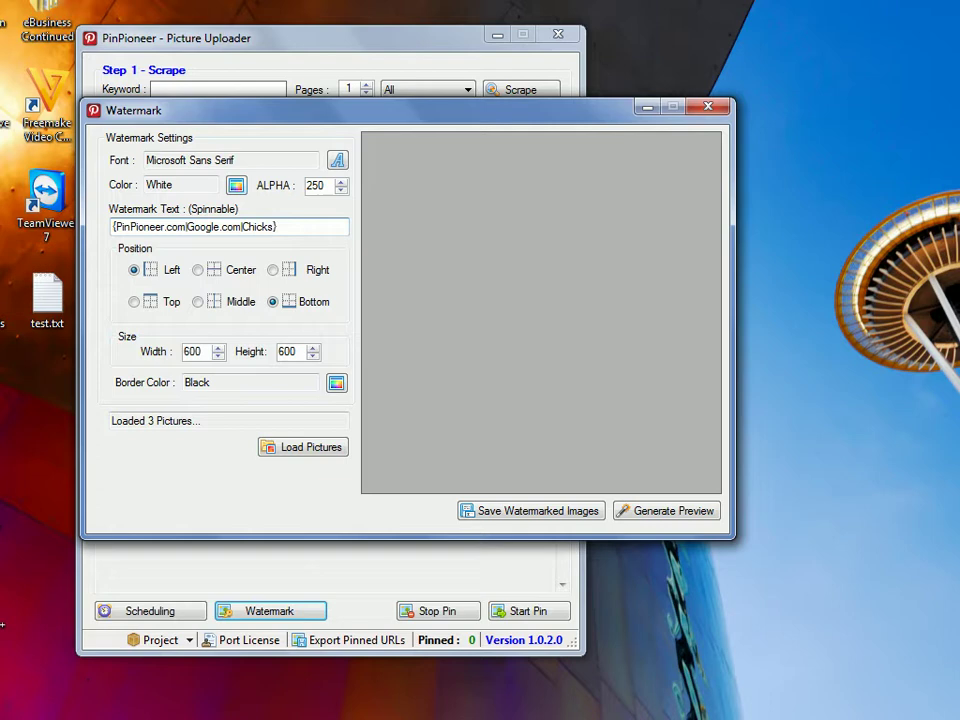
left_click(676, 514)
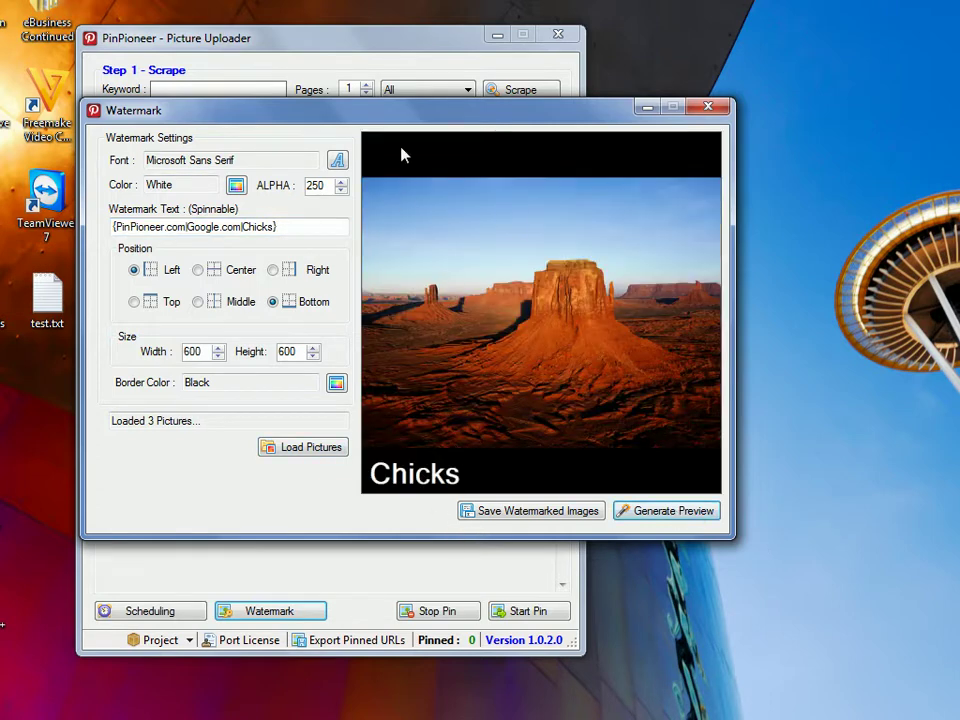
left_click(664, 512)
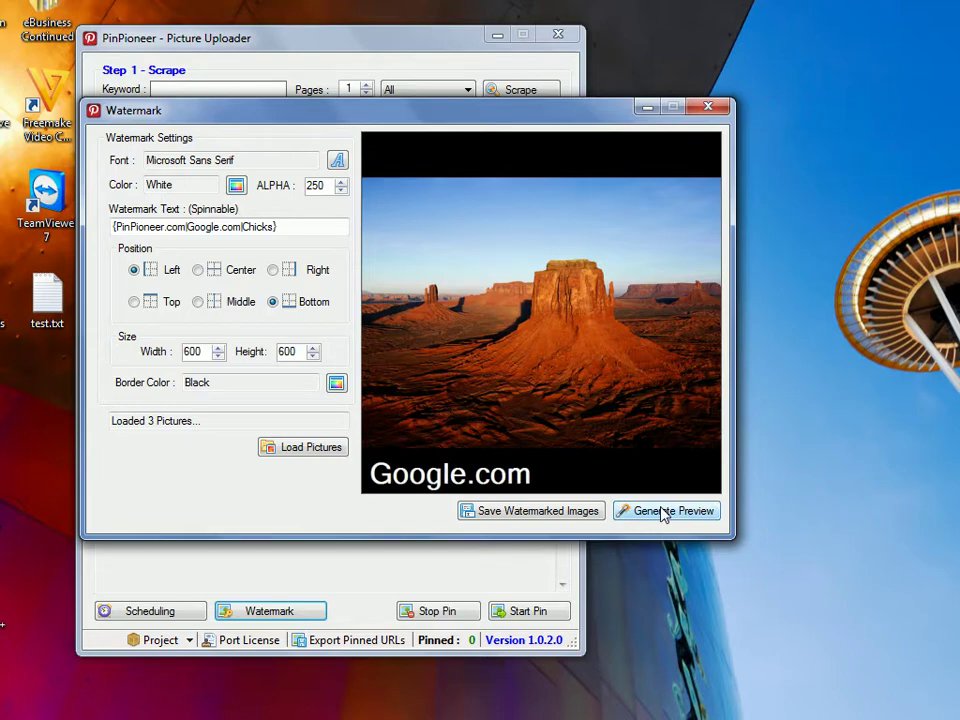
left_click(664, 512)
- Set the watermark text color to red with Right alignment, and generate a preview
left_click(236, 185)
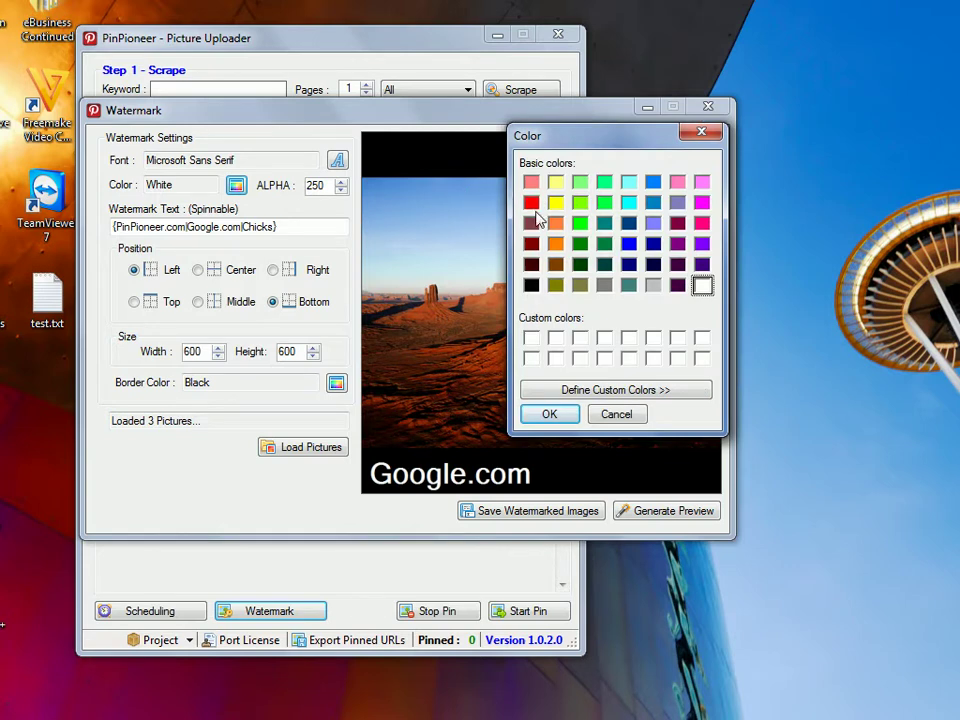
left_click(531, 203)
left_click(552, 415)
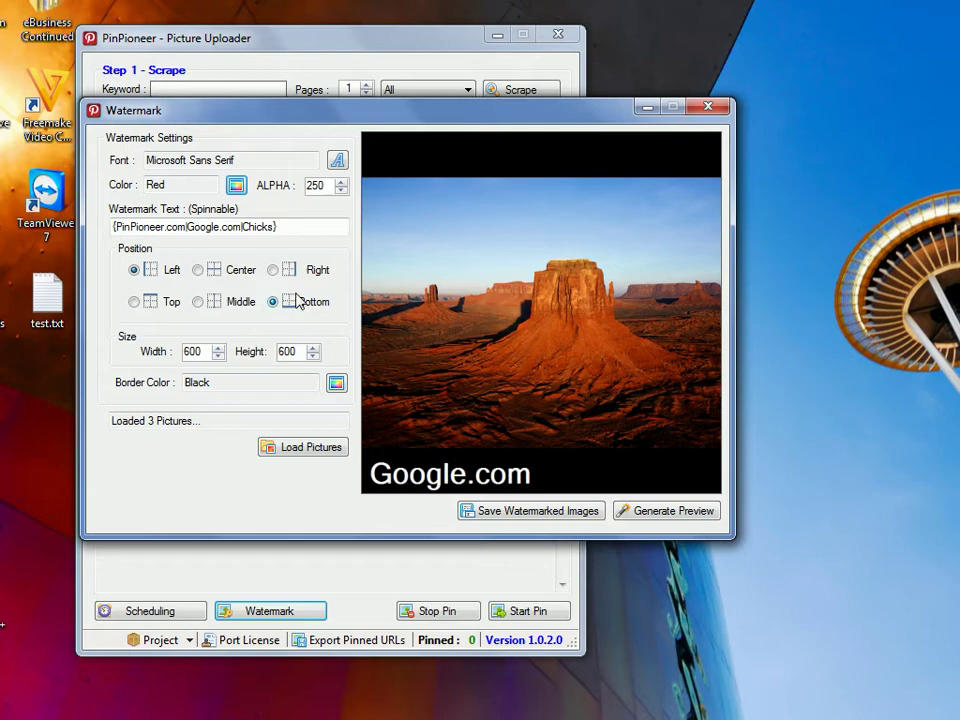
left_click(274, 270)
left_click(678, 514)
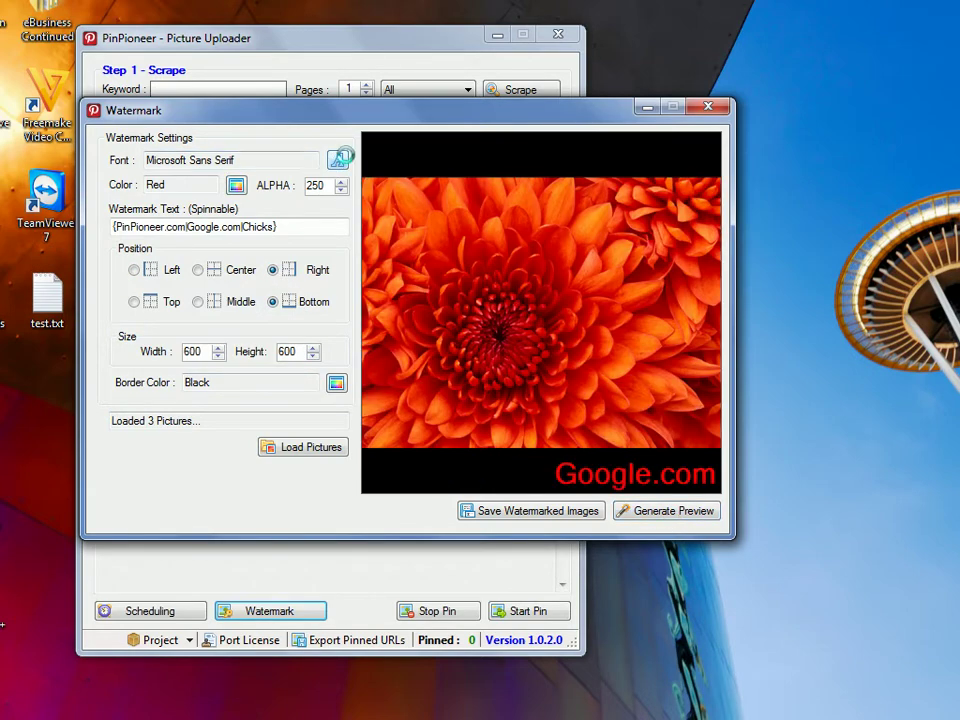
- Change the watermark font to Modern No. 20 and generate a preview
left_click(337, 160)
left_click(465, 233)
left_click(771, 180)
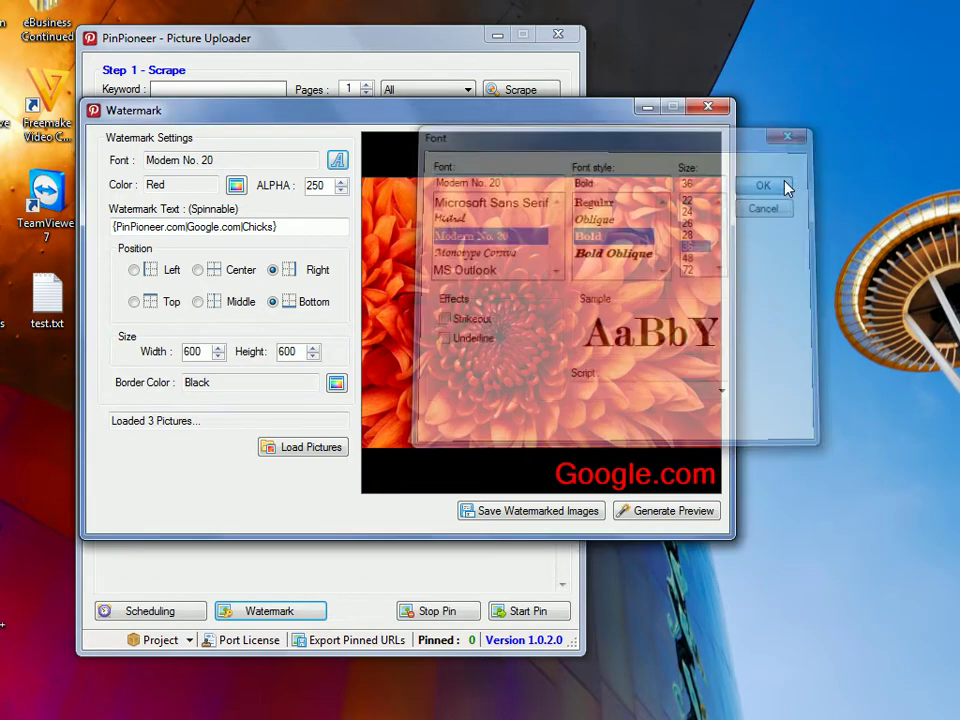
left_click(638, 511)
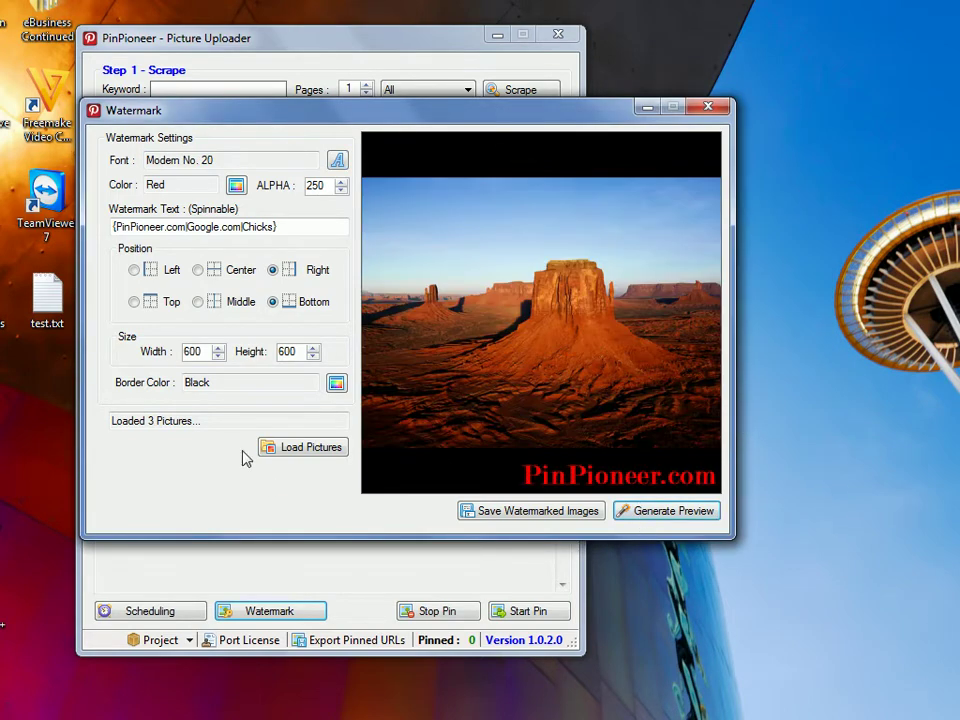
- Set the watermark border color to Lime and generate a preview
left_click(337, 384)
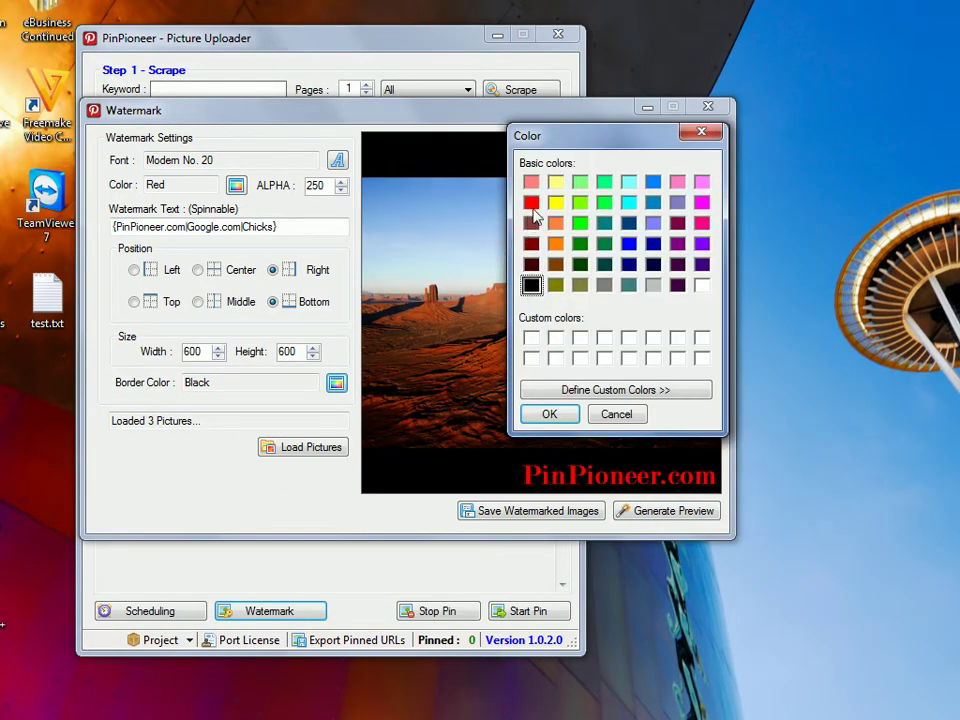
left_click(532, 204)
left_click(581, 223)
left_click(551, 415)
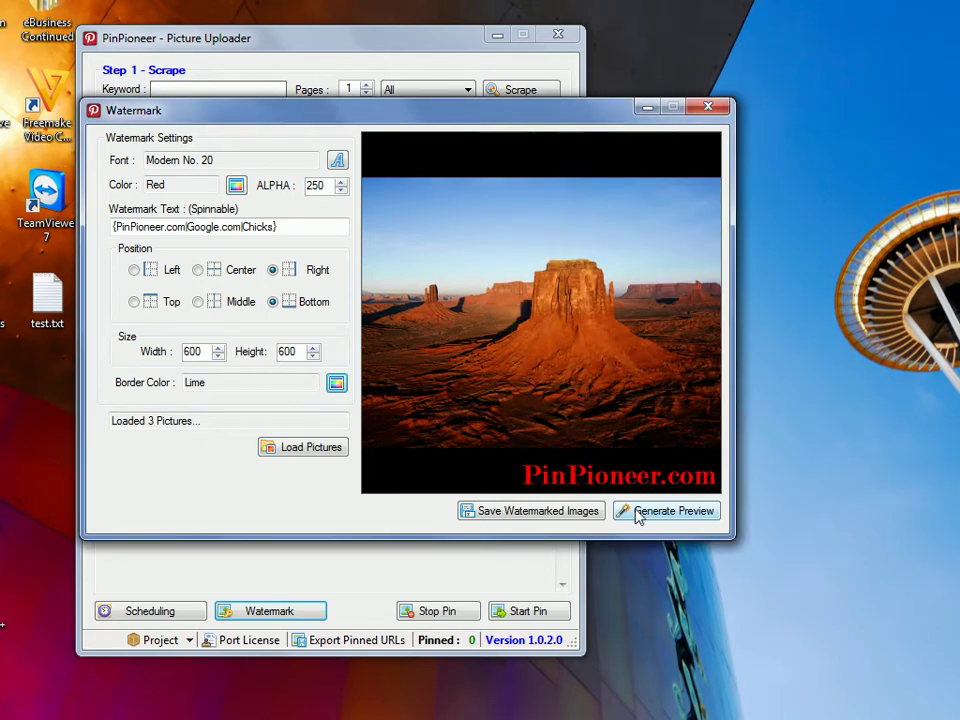
left_click(638, 512)
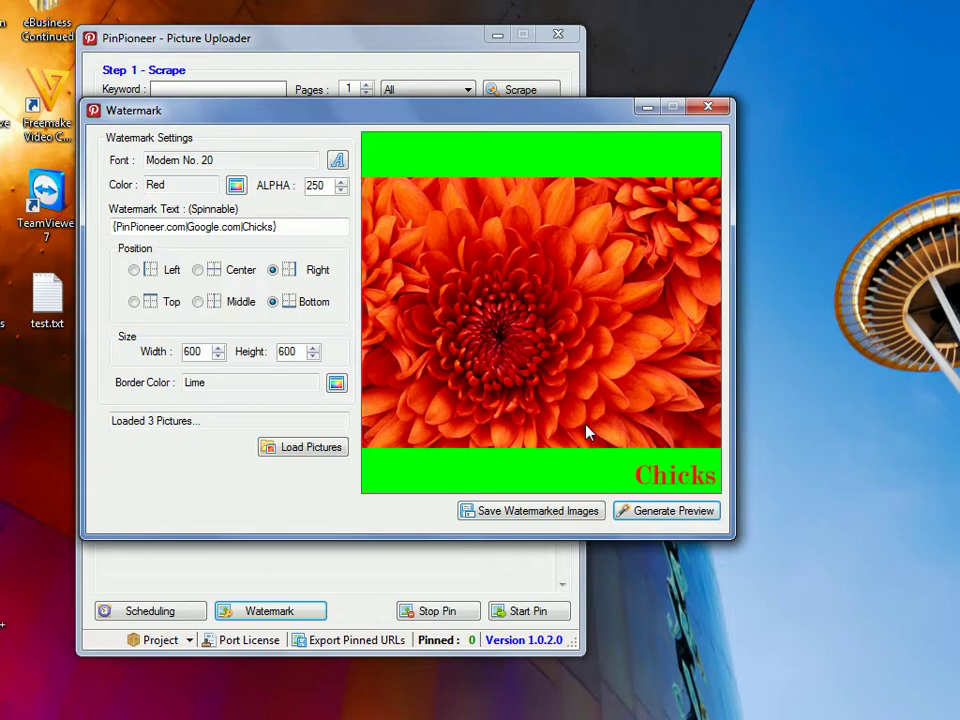
- Set the watermark border color back to Black and regenerate the preview
left_click(334, 379)
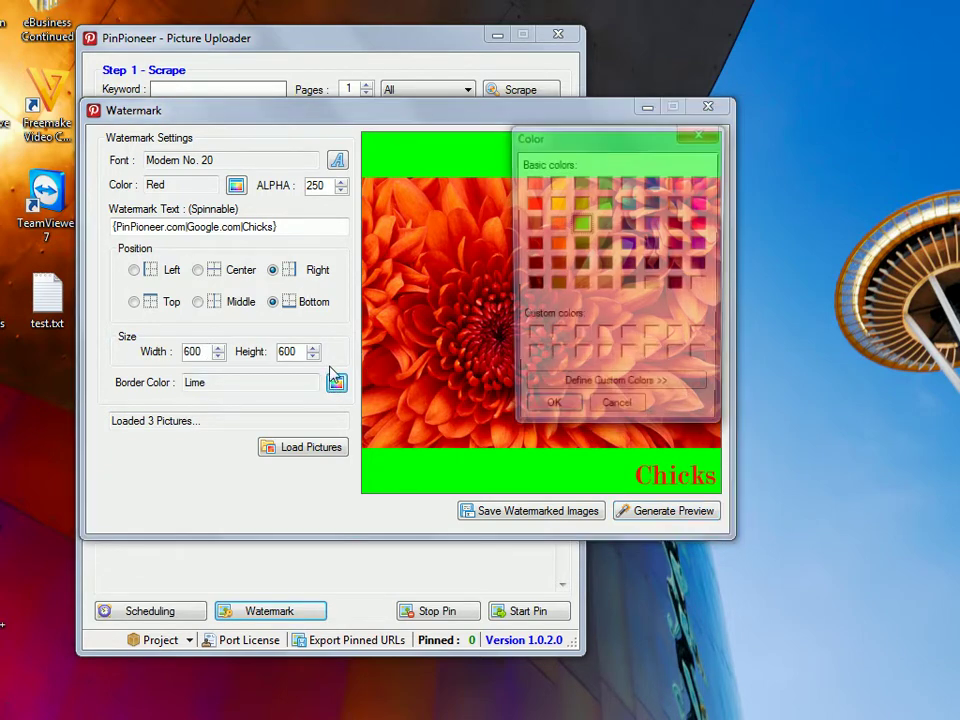
left_click(531, 286)
left_click(550, 416)
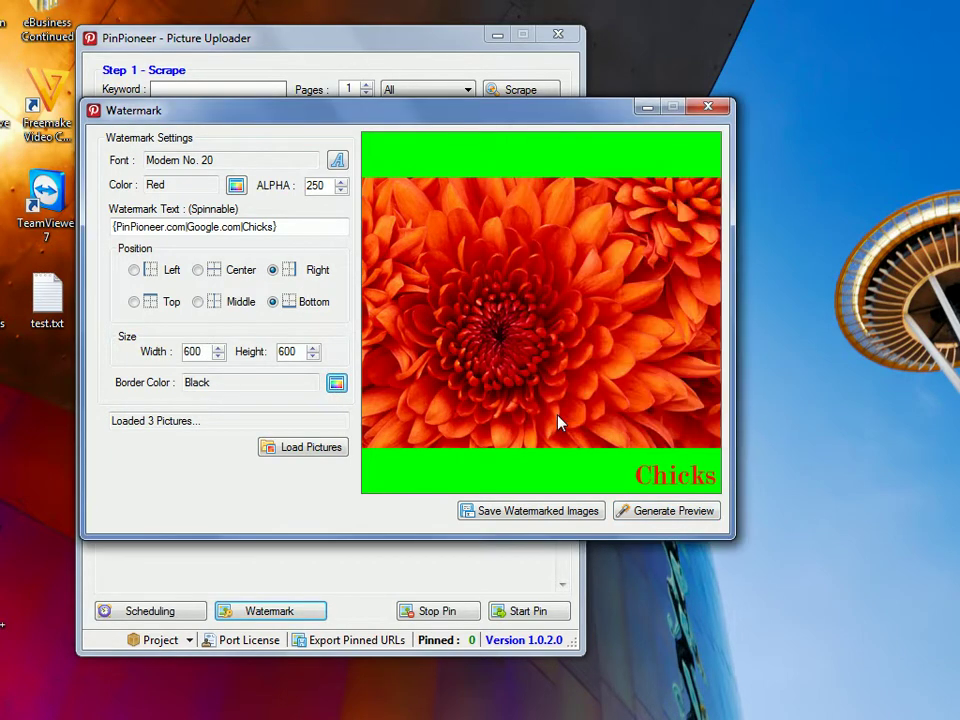
left_click(648, 514)
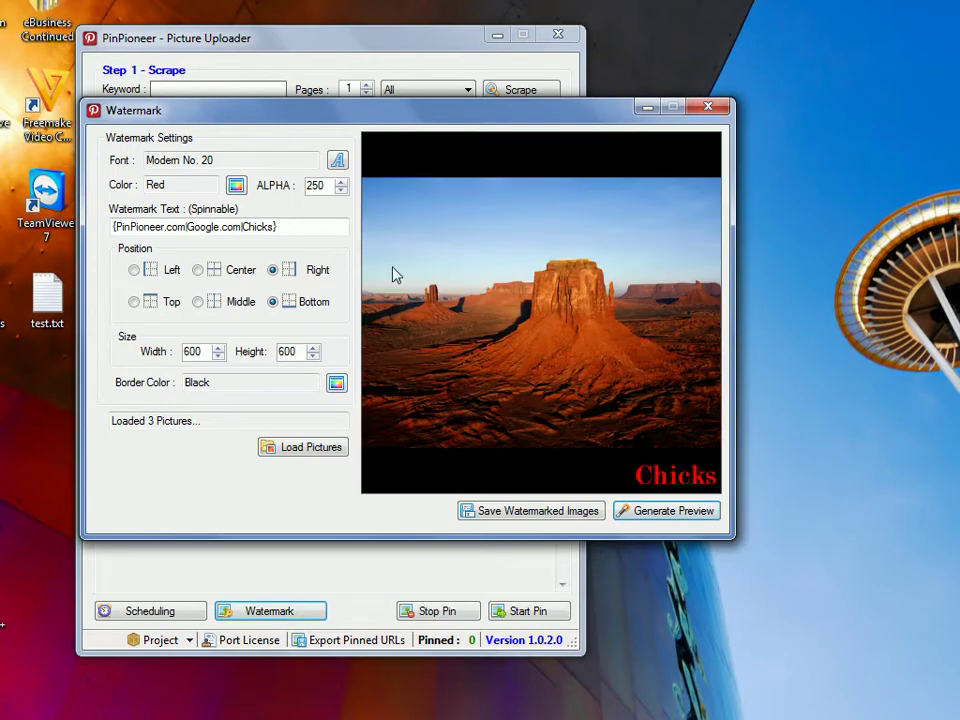
- Save the watermarked images to the Desktop and close the Watermark window
left_click(528, 516)
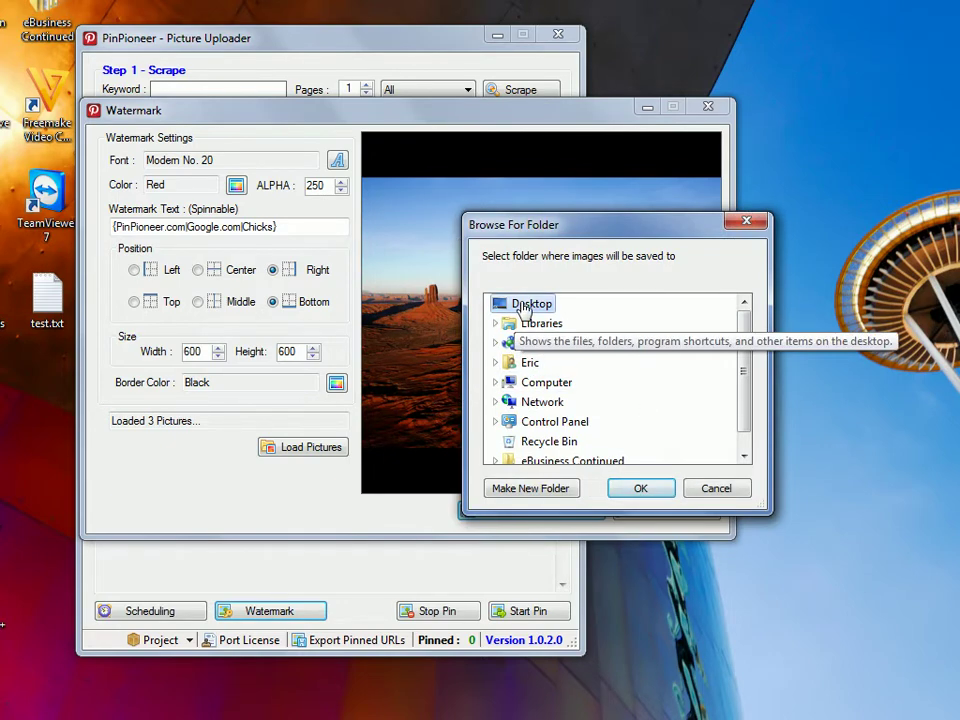
left_click(645, 489)
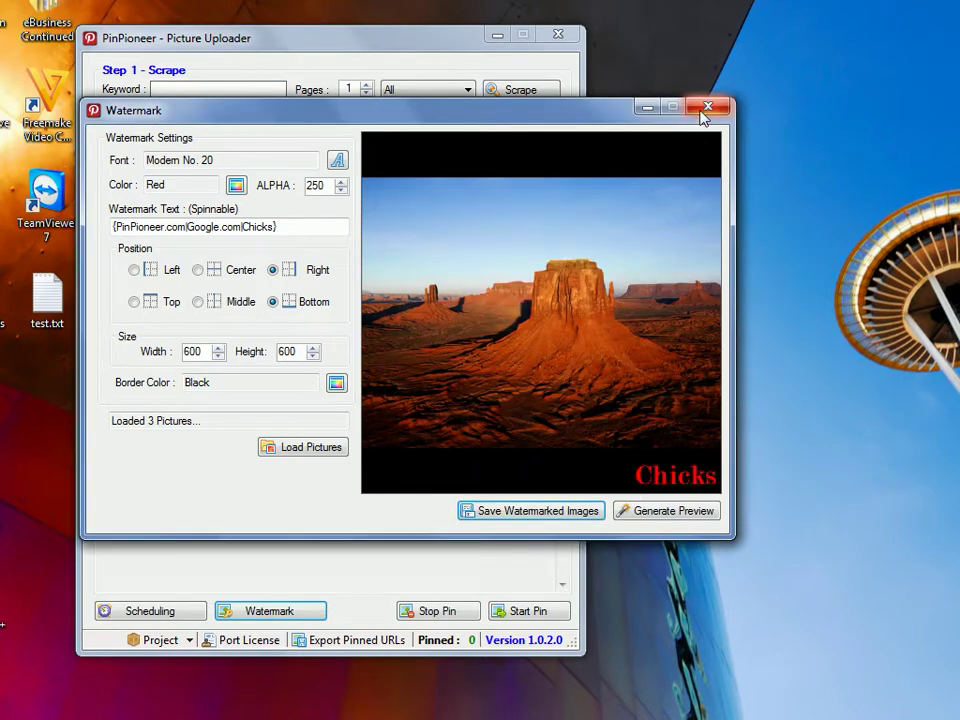
key("Return")
left_click(645, 108)
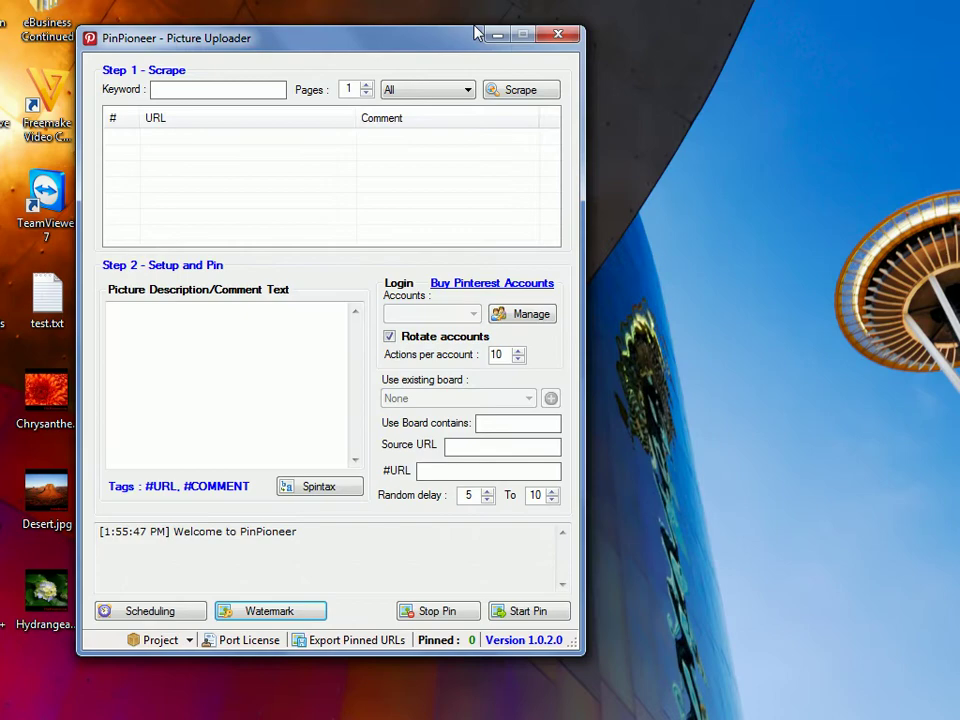
- Minimize the uploader and view the saved Chrysanthemum, Desert and Hydrangeas images on the desktop one by one
left_click(497, 35)
double_click(42, 399)
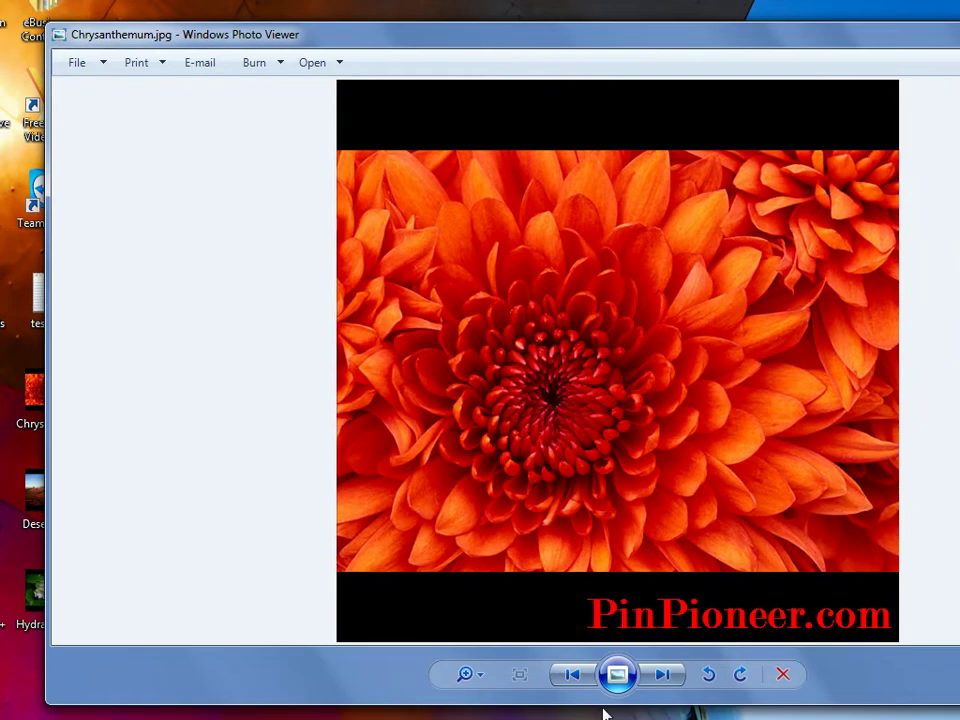
key("alt+F4")
double_click(72, 506)
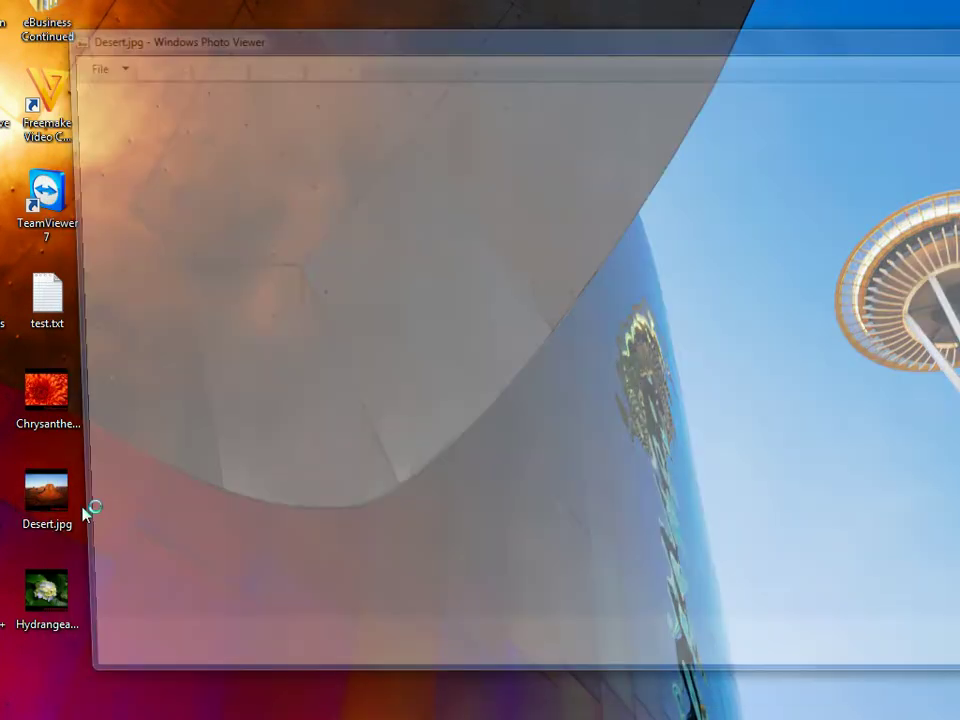
key("alt+F4")
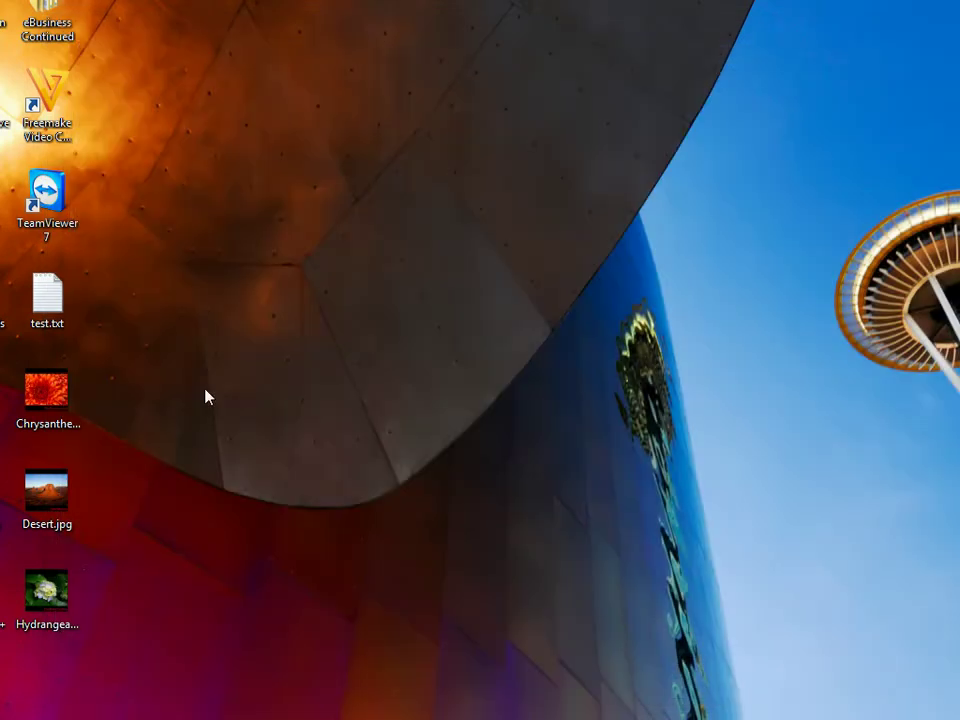
double_click(60, 618)
key("alt+F4")
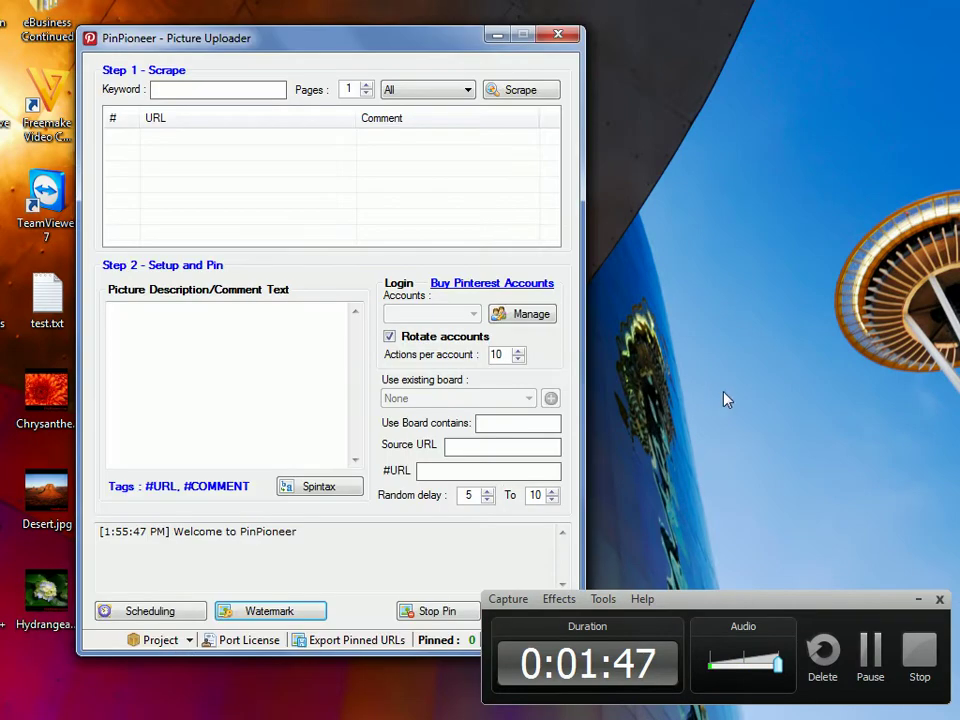
- Import the watermarked Chrysanthemum.jpg, Desert.jpg and Hydrangeas.jpg pictures from the Desktop into the Step 1 list
right_click(228, 158)
mouse_move(332, 221)
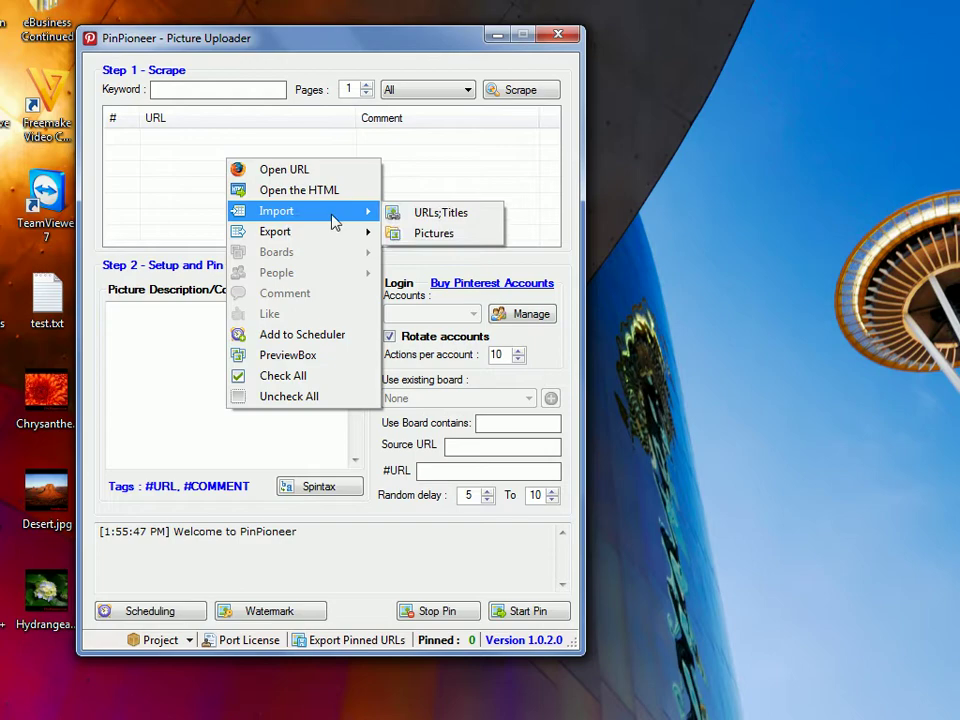
left_click(405, 240)
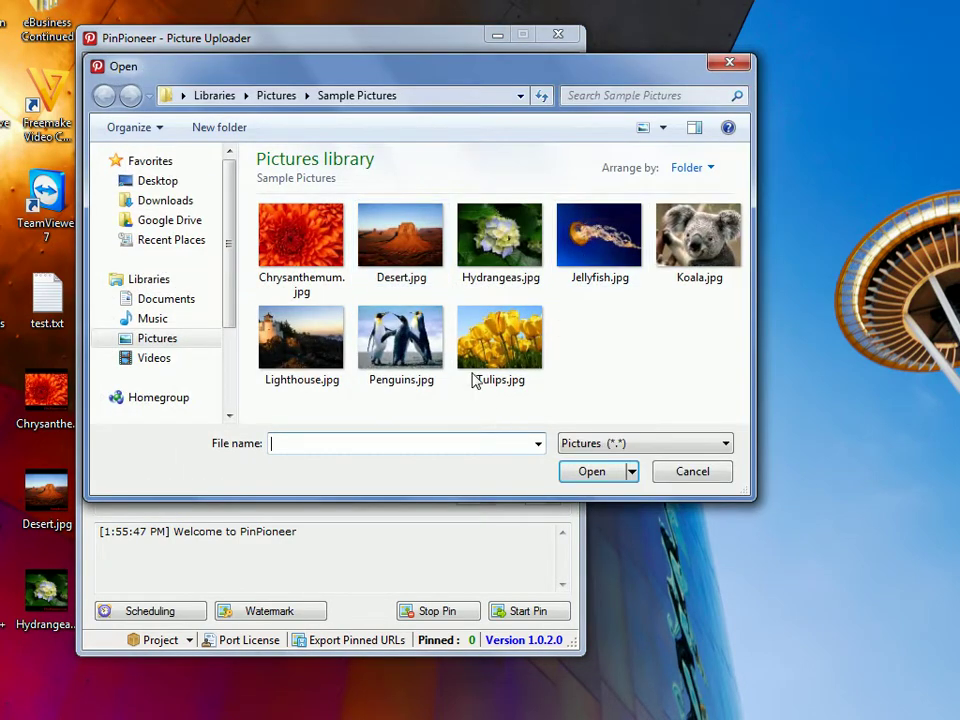
left_click(178, 188)
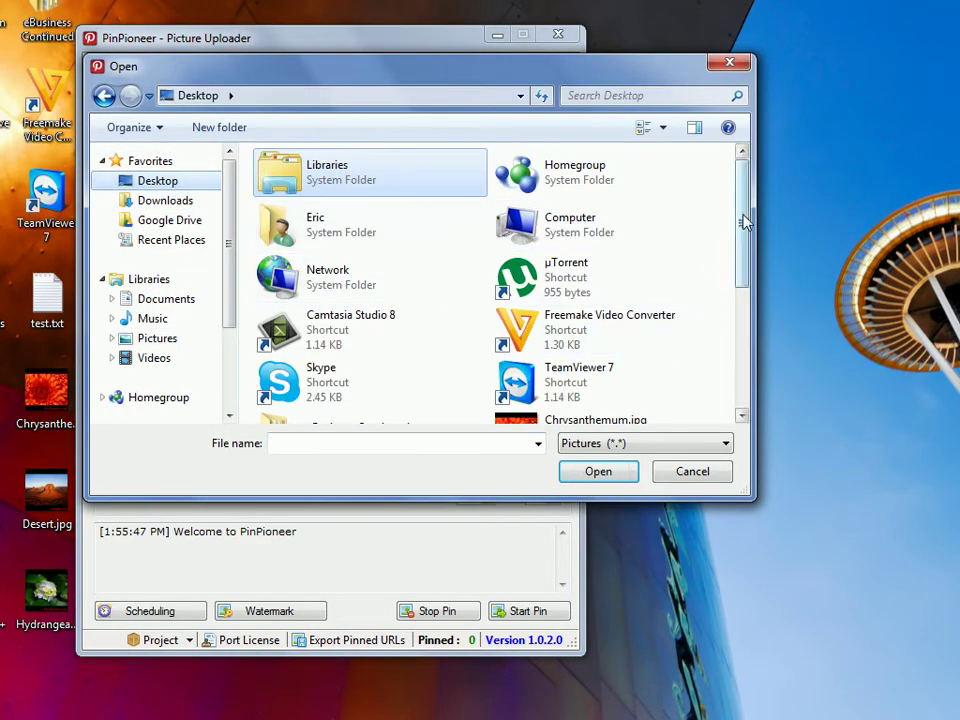
left_click_drag(746, 214, 742, 358)
left_click(500, 200)
left_click(398, 235)
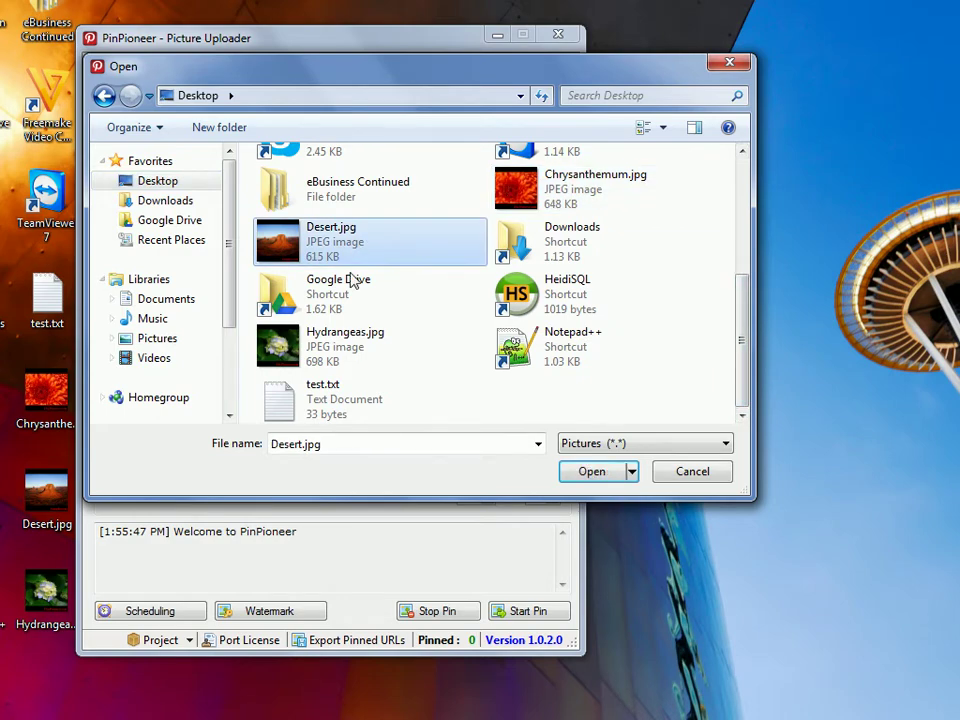
left_click(360, 345)
left_click(343, 240)
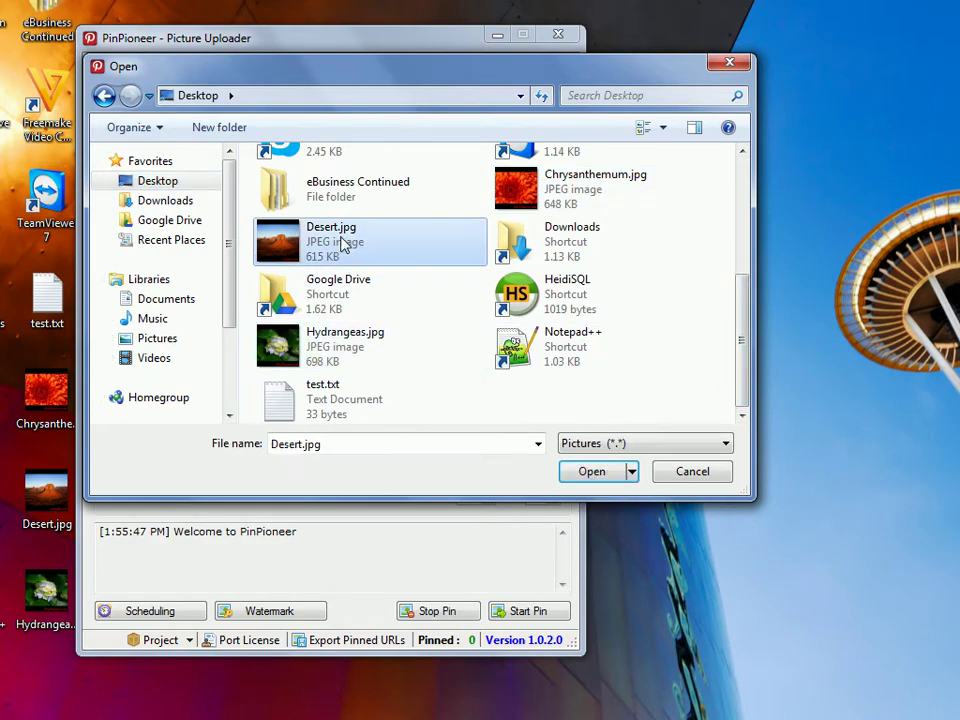
left_click(548, 206, "ctrl")
left_click(288, 338, "ctrl")
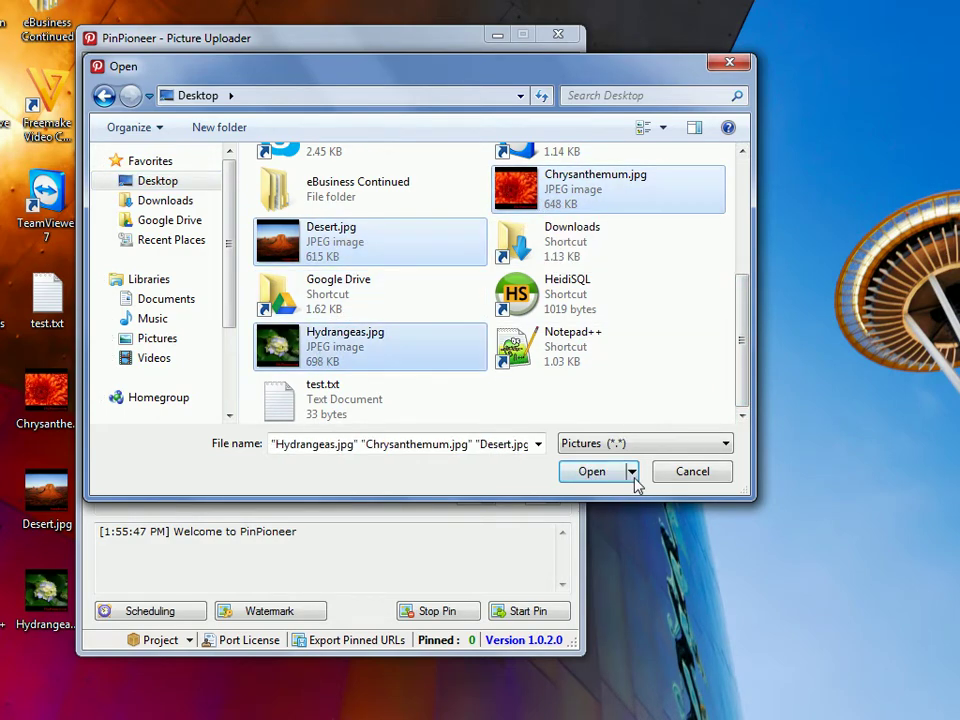
left_click(598, 472)
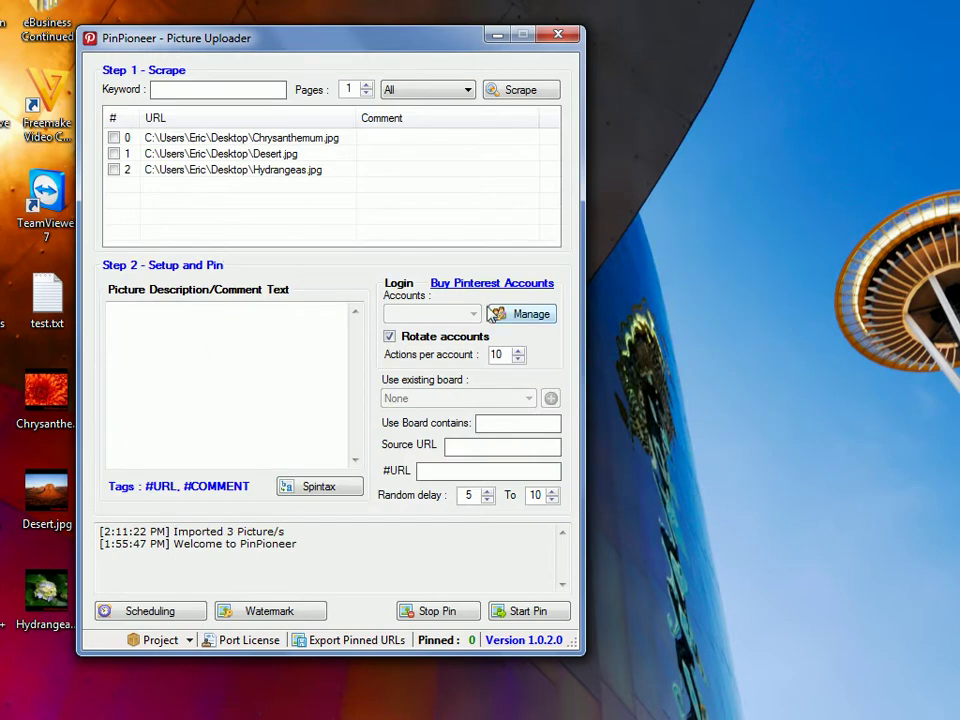
- Check all three imported pictures in the list and move the uploader window clear of the desktop thumbnails
left_click(114, 138)
left_click(114, 170)
right_click(199, 140)
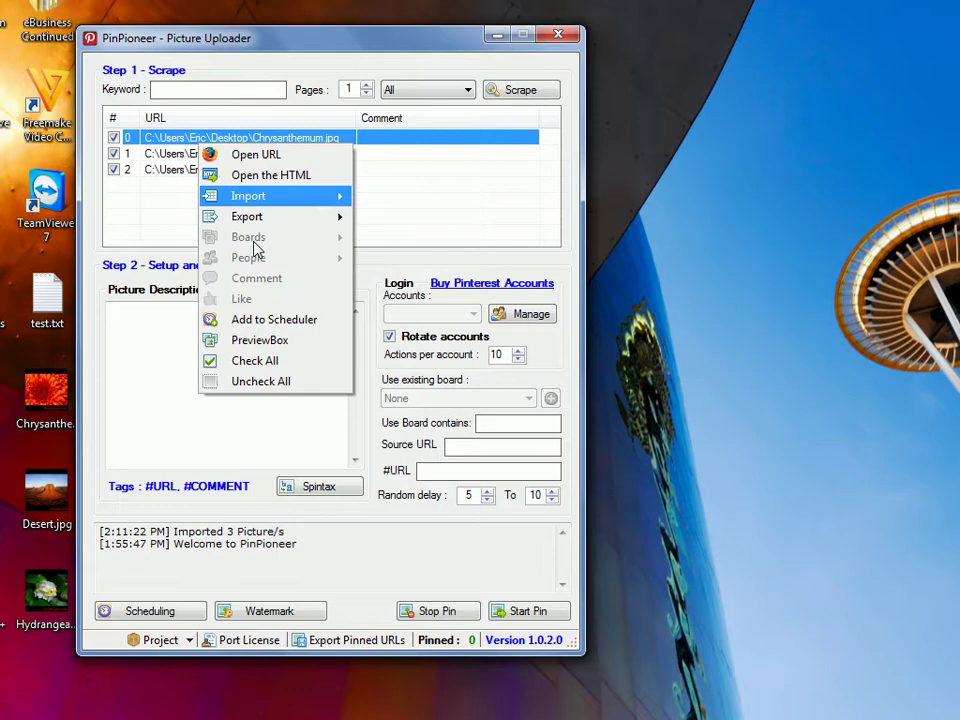
left_click(449, 230)
left_click(256, 386)
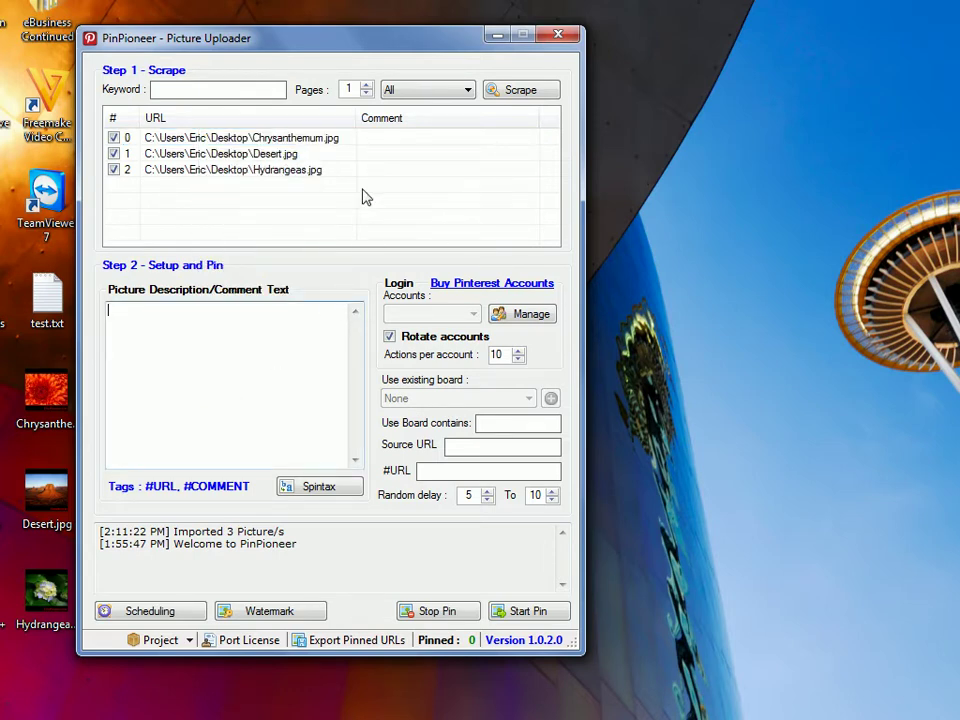
left_click_drag(343, 40, 430, 32)
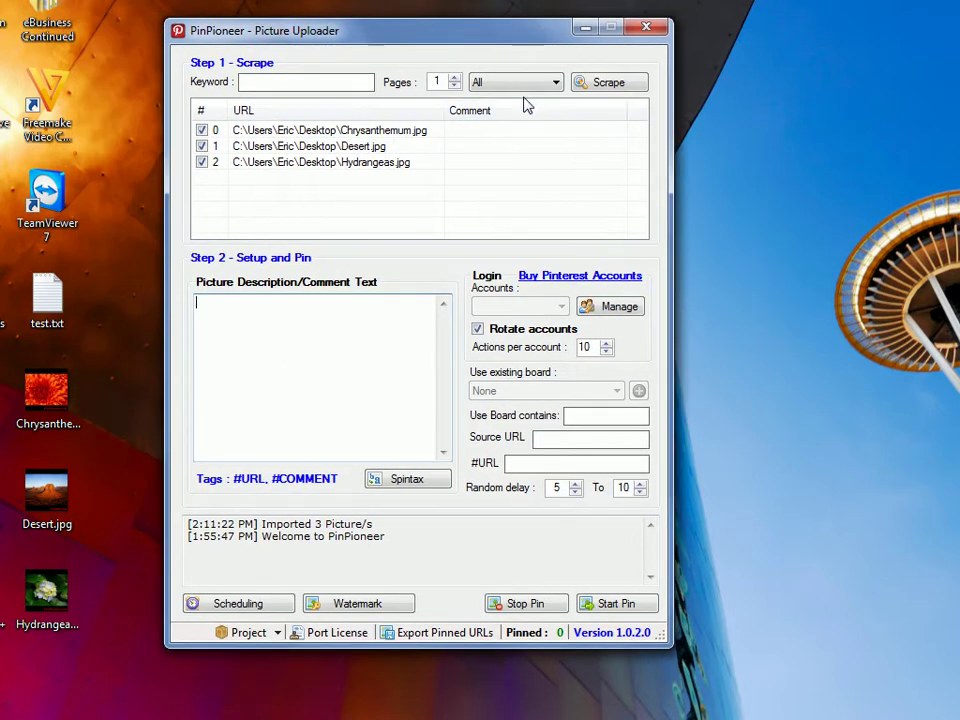
- Export the picture list as URLs;Titles to a text file named export on the Desktop
left_click(297, 133)
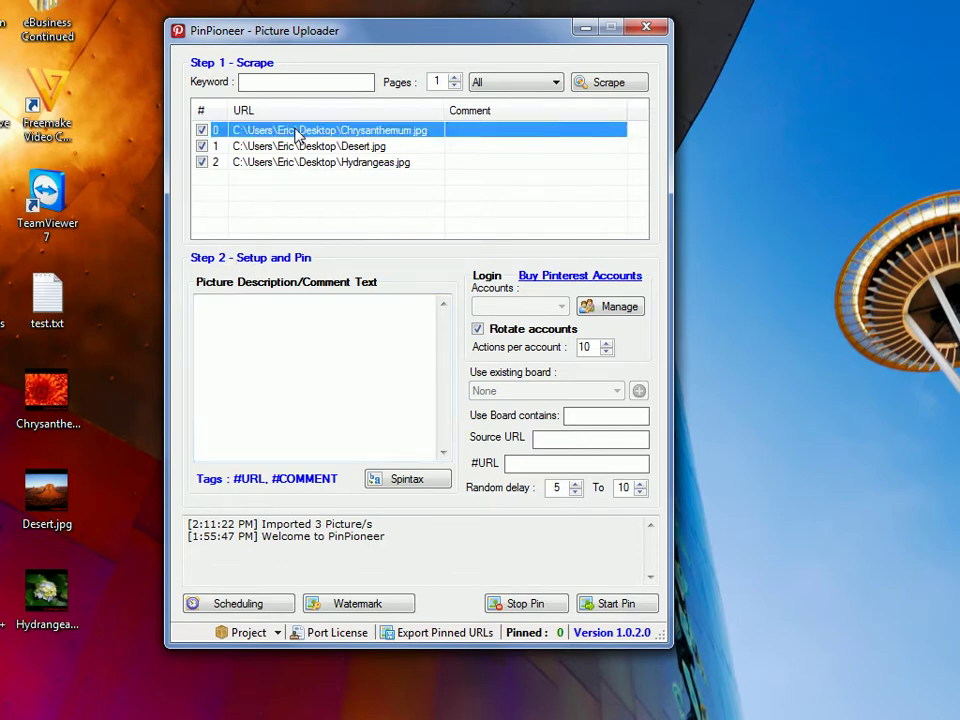
right_click(350, 148)
mouse_move(407, 228)
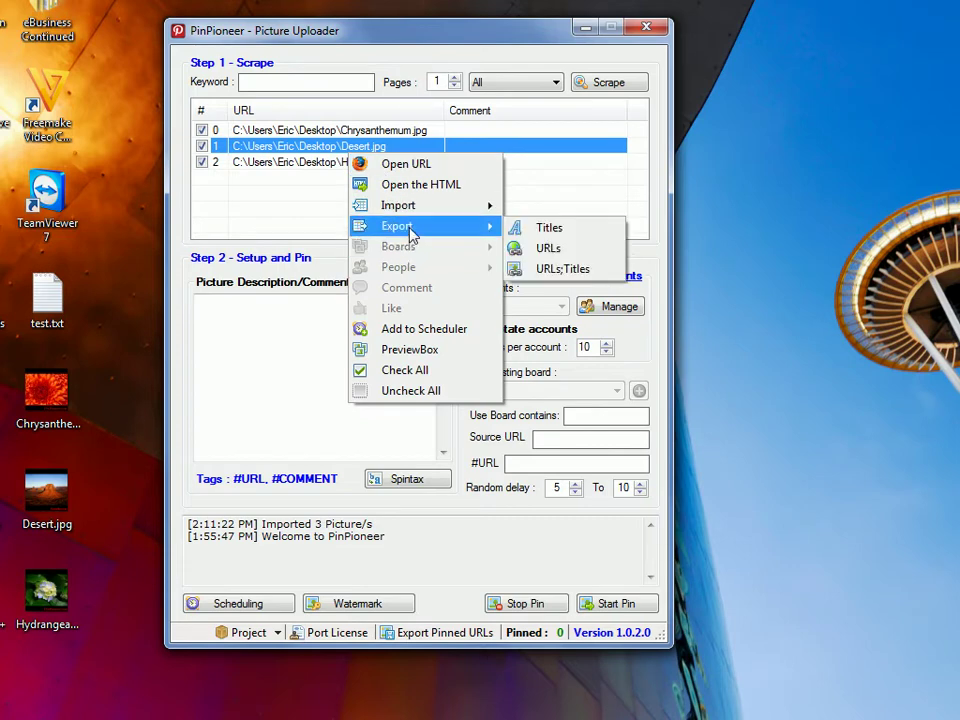
left_click(563, 270)
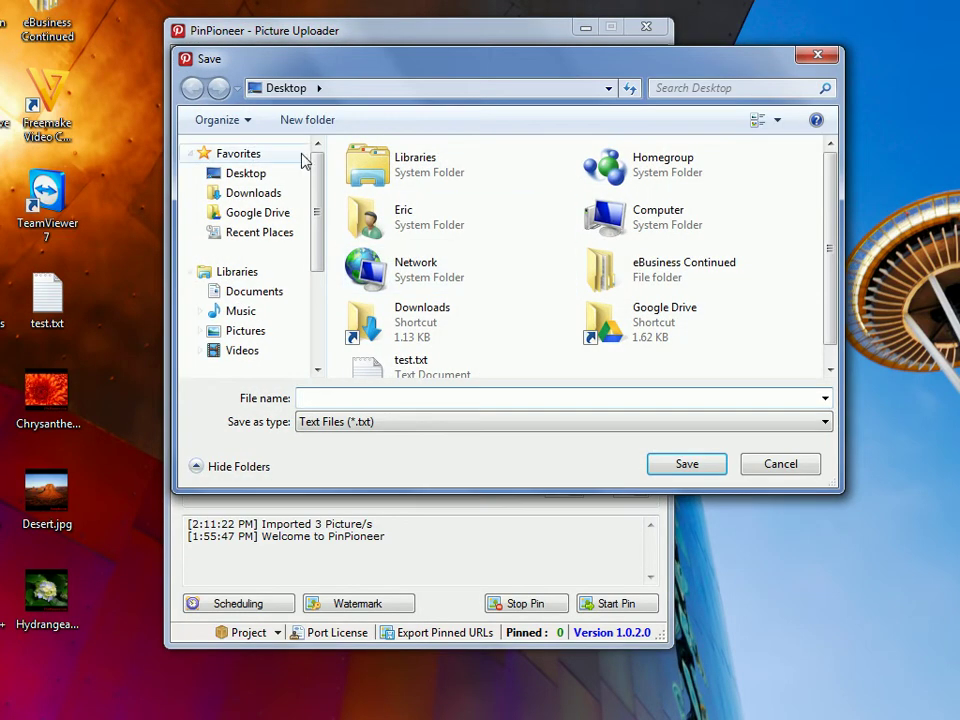
left_click(379, 404)
type("export")
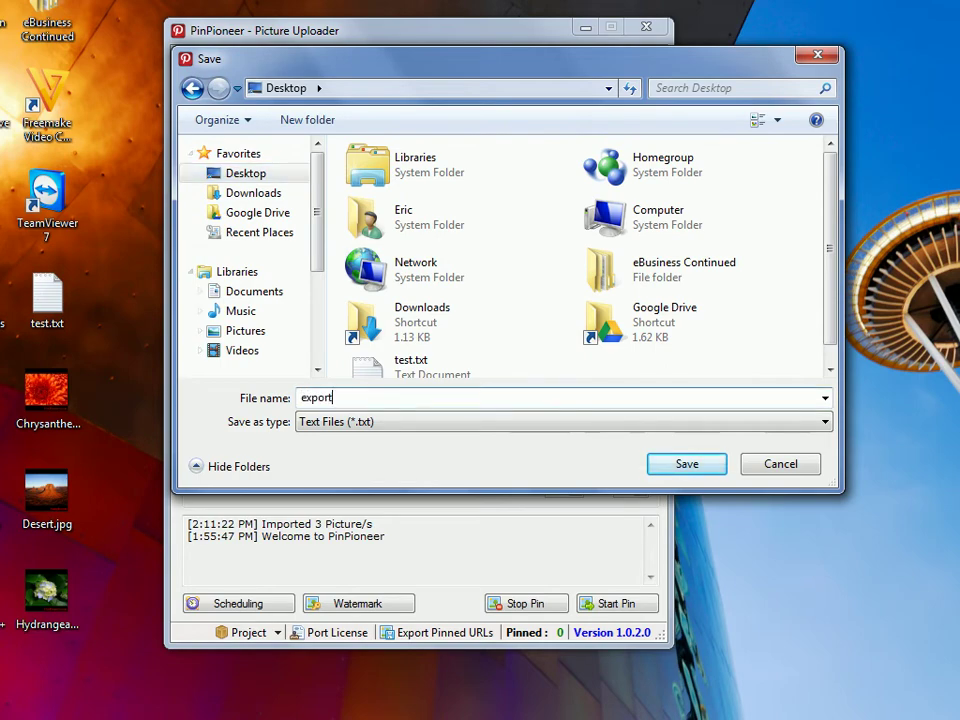
key("Return")
- In the Desktop's export.txt, append "test" to the Hydrangeas line, "description" to Desert and "chicks!" to Chrysanthemum, and save and close it
left_click(583, 31)
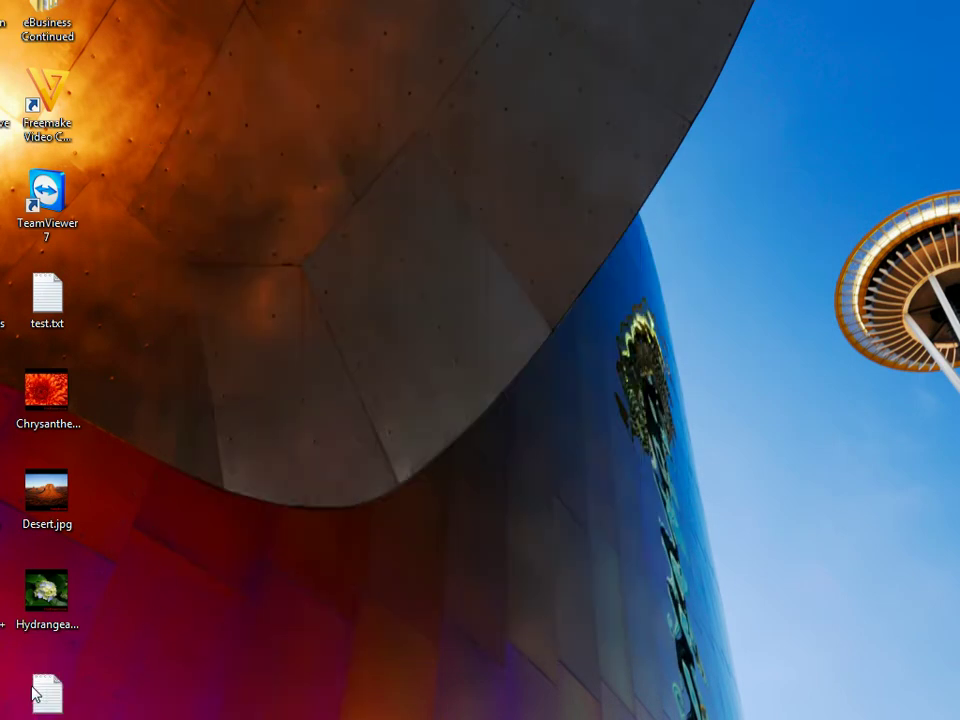
double_click(71, 690)
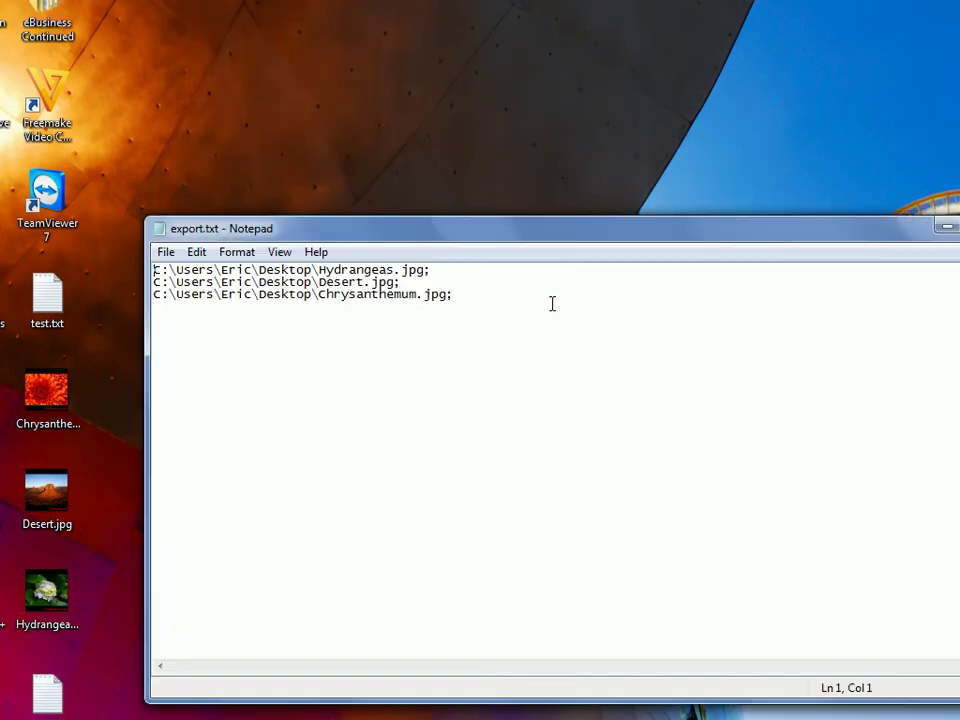
left_click(461, 290)
left_click(489, 273)
type("cription")
left_click(499, 301)
left_click(505, 293)
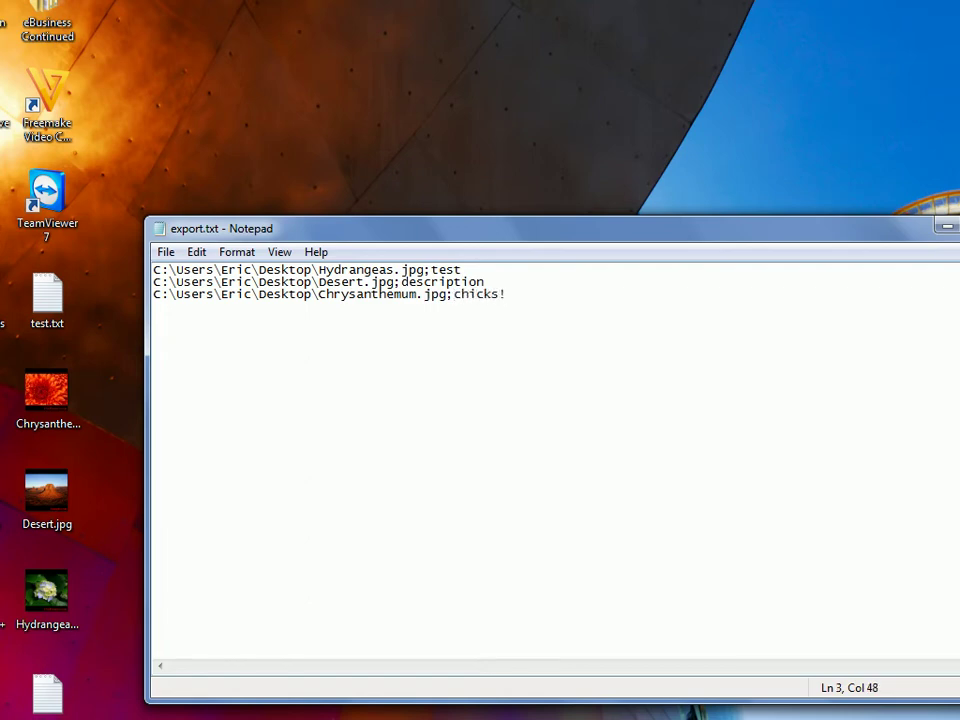
key("alt+F4")
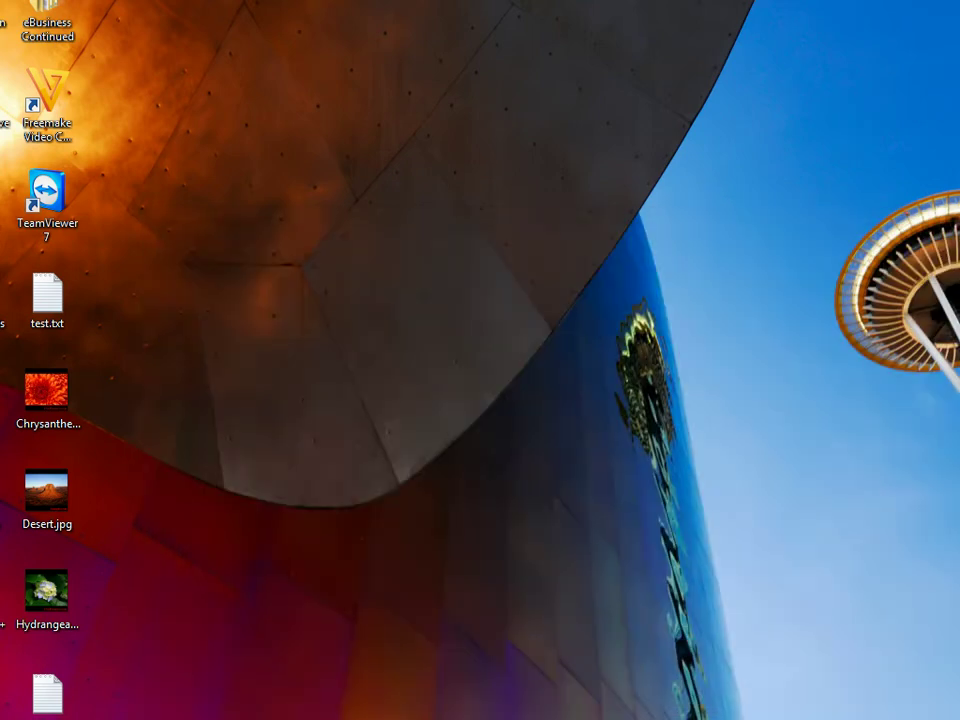
- Restore the uploader and import the edited export.txt from the Desktop as URLs;Titles into the Step 1 list
left_click(65, 668)
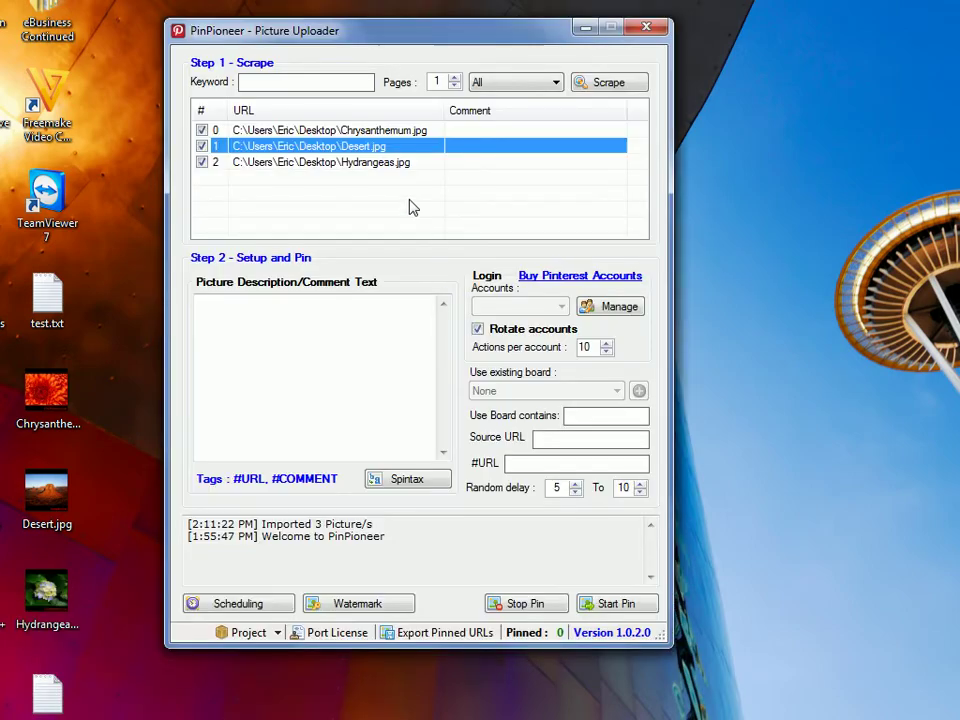
right_click(410, 199)
mouse_move(500, 250)
left_click(576, 250)
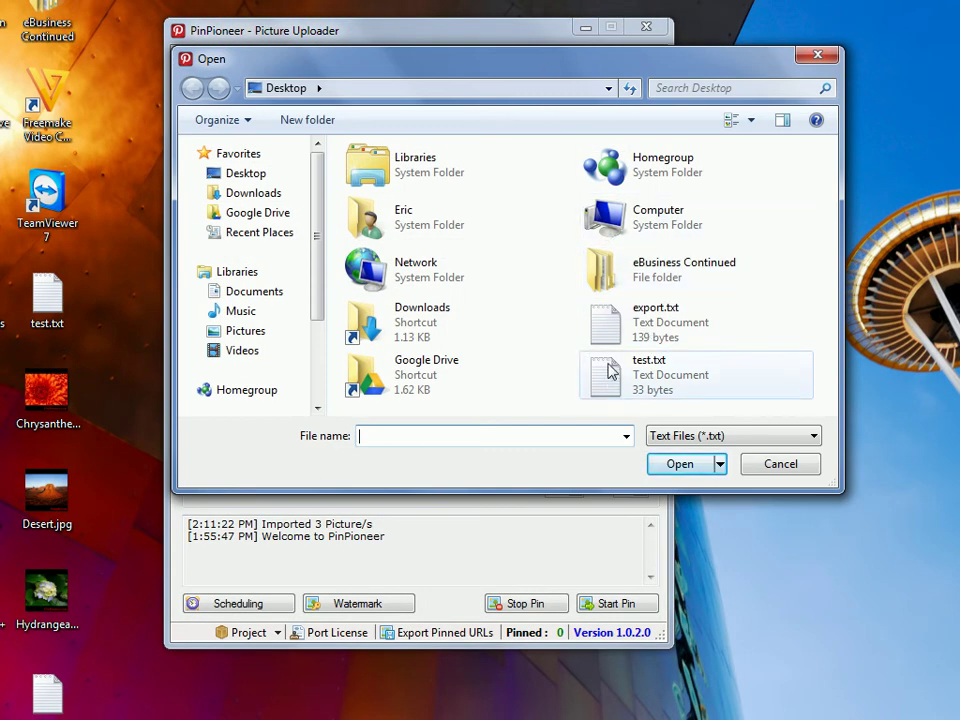
left_click(650, 322)
left_click(680, 464)
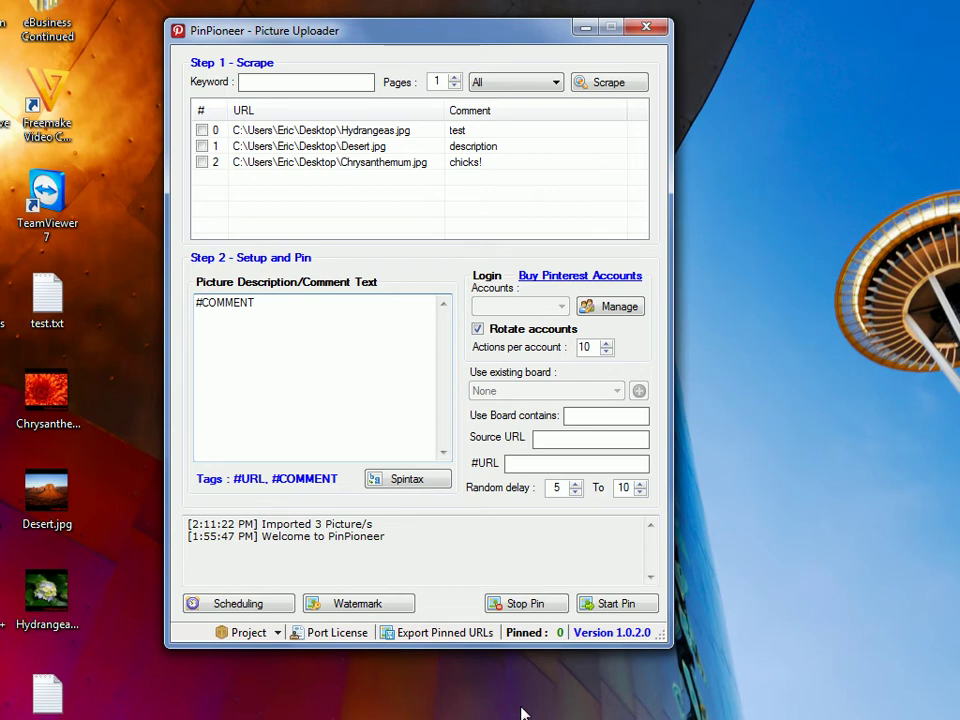
right_click(375, 131)
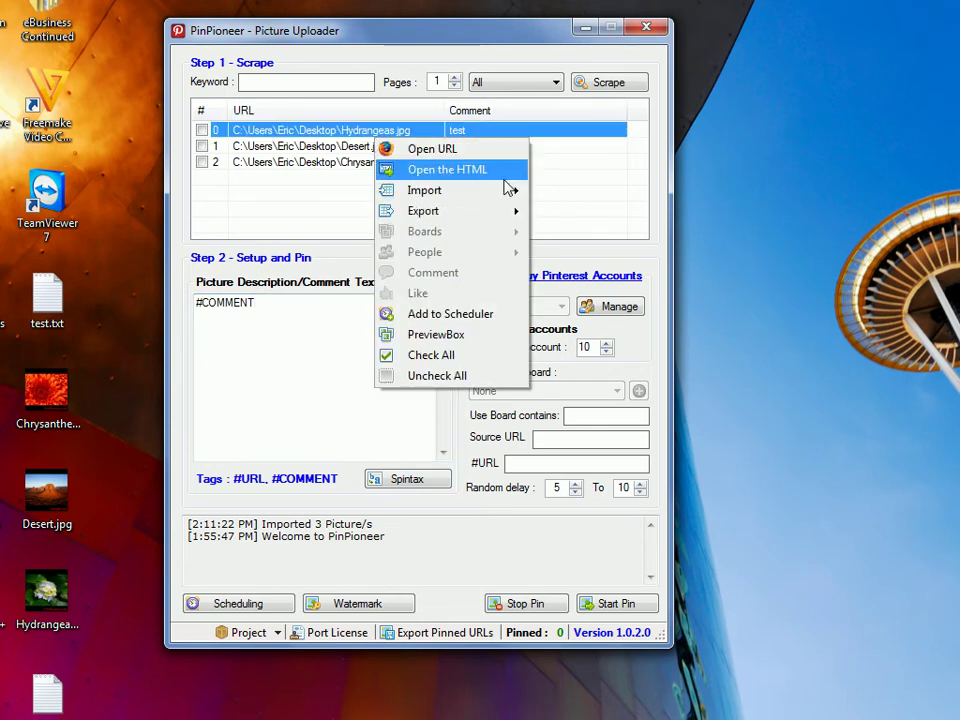
mouse_move(508, 196)
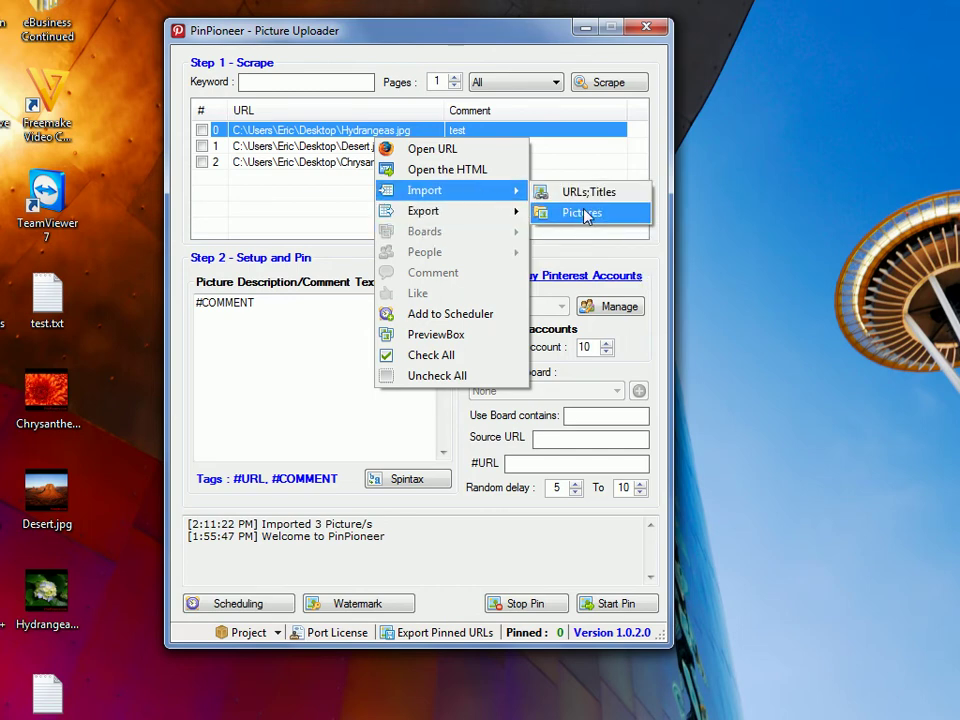
mouse_move(482, 210)
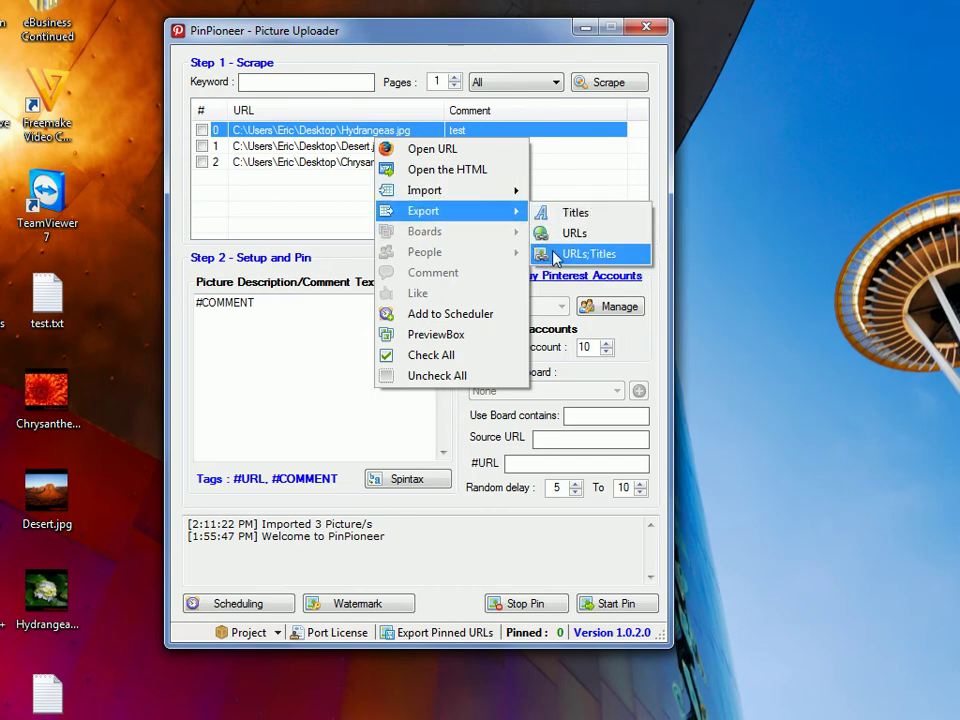
left_click(246, 400)
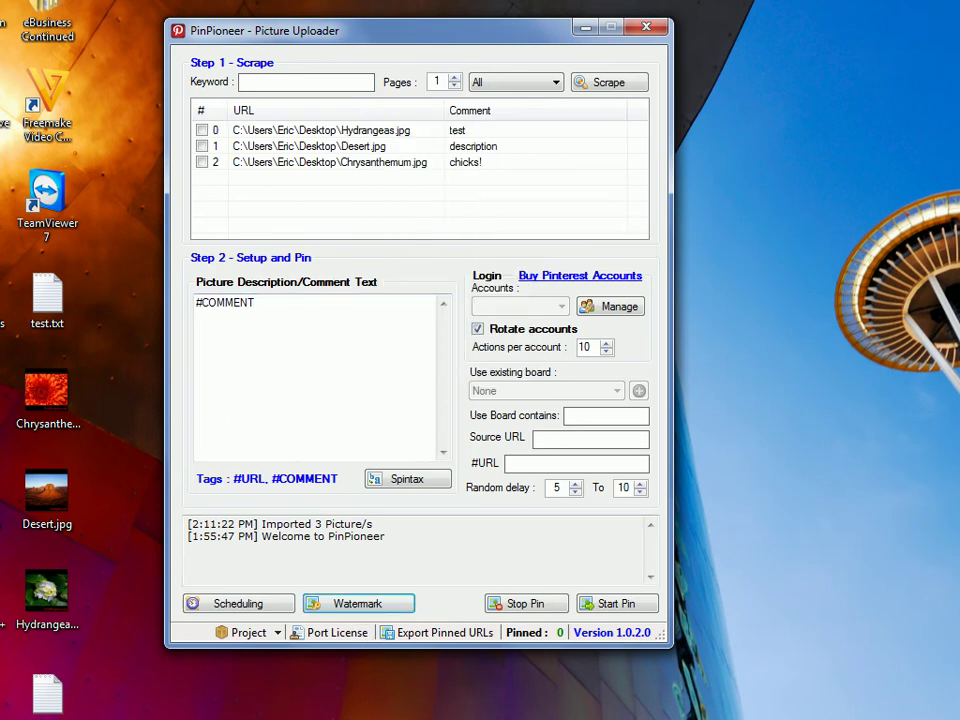
- Bring up the Watermark window again and move it over the uploader, clear of the desktop thumbnails
left_click(274, 705)
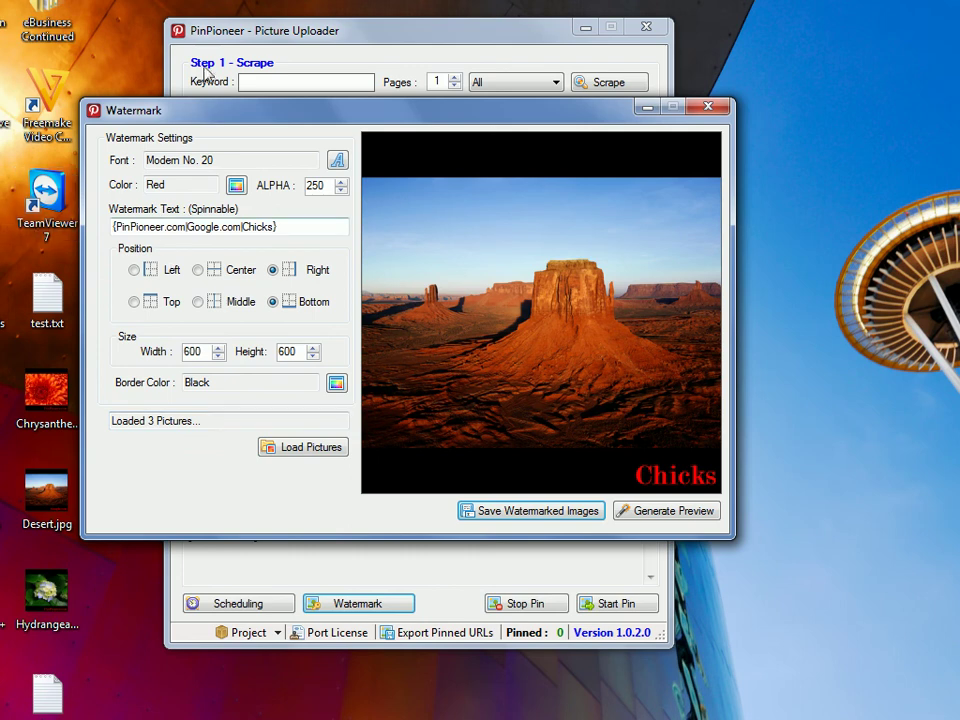
left_click_drag(259, 114, 320, 112)
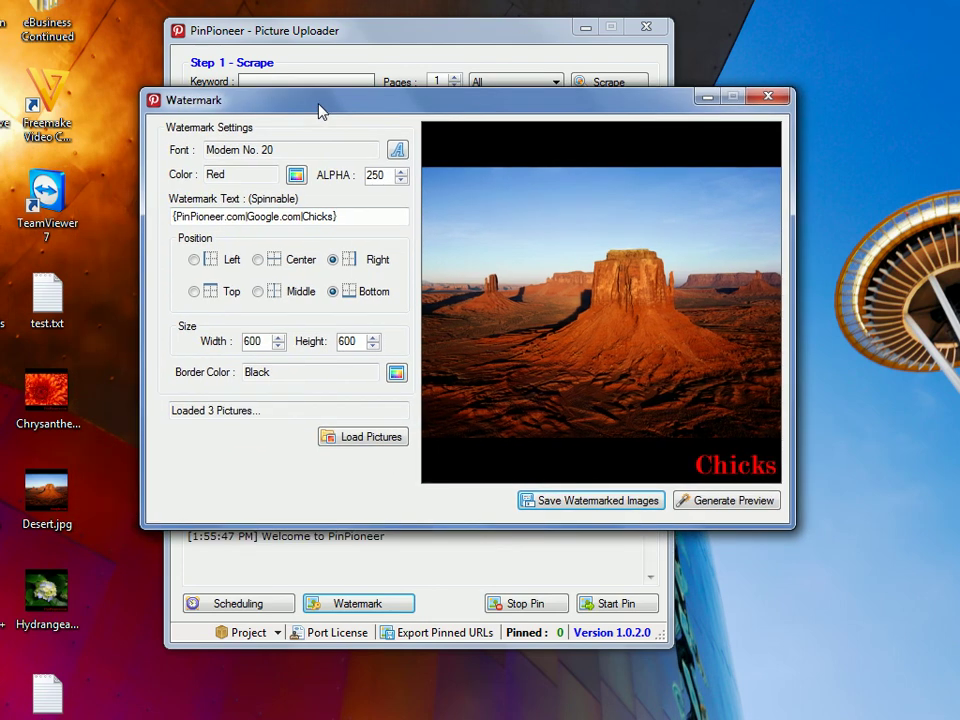